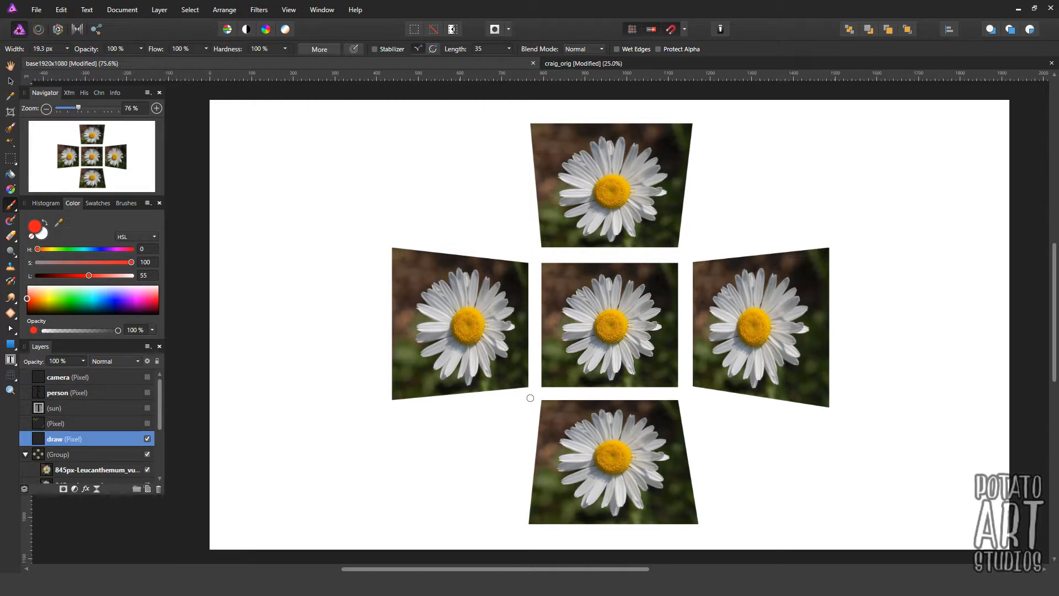
left_click(530, 398)
key("ctrl+z")
left_click(703, 445)
key("ctrl+z")
Hide the flower photo group, and show the person layer and the unnamed pixel layer holding the sun and chair
left_click(146, 453)
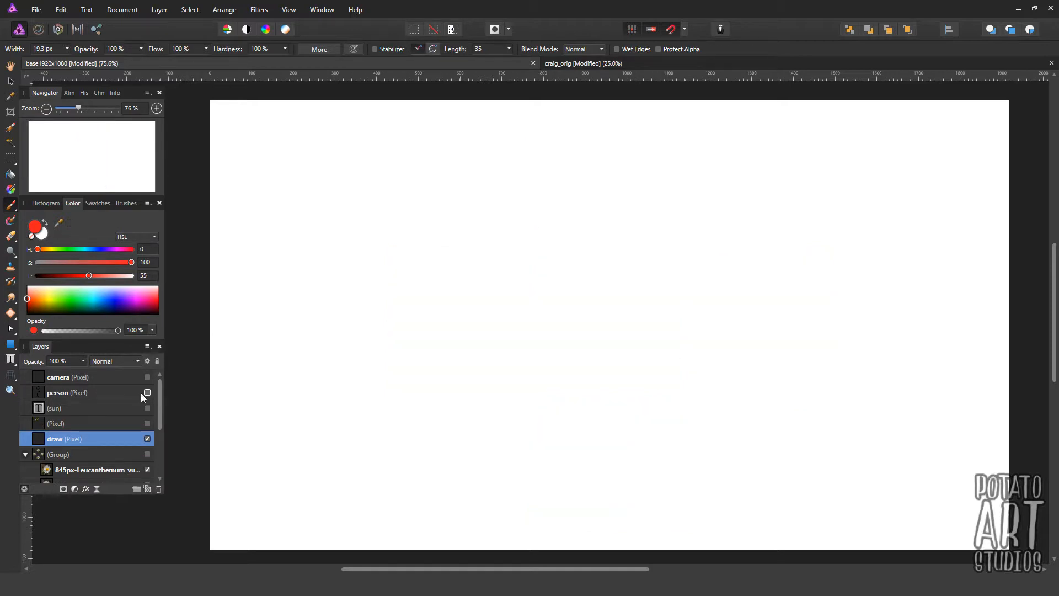
left_click(147, 422)
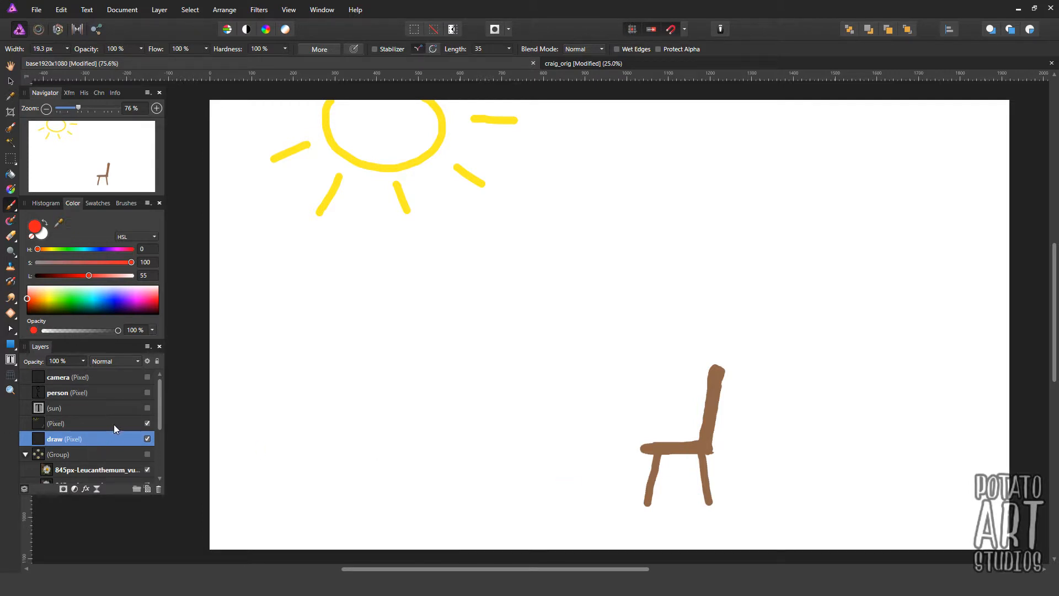
left_click(147, 392)
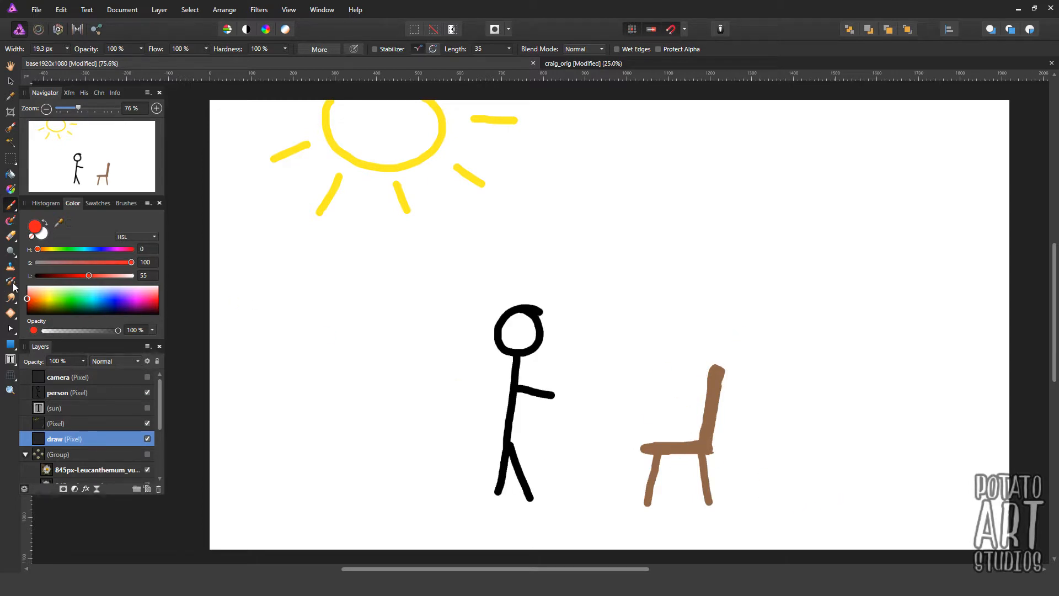
On the draw layer, paint a slanted black line leaning on the chair and a shorter blue line along its front
left_click(34, 275)
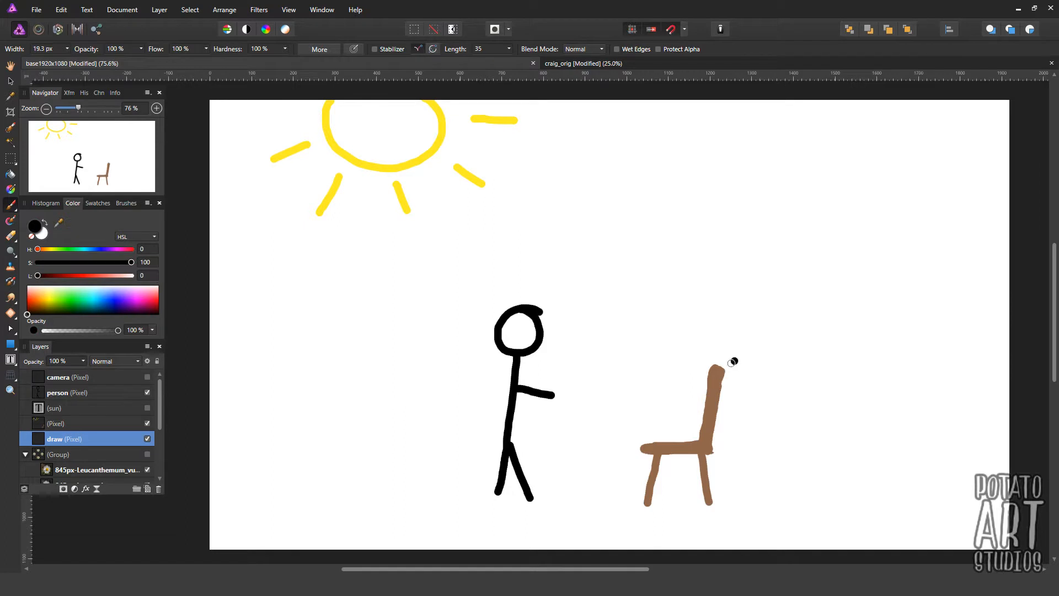
left_click_drag(721, 328, 684, 442)
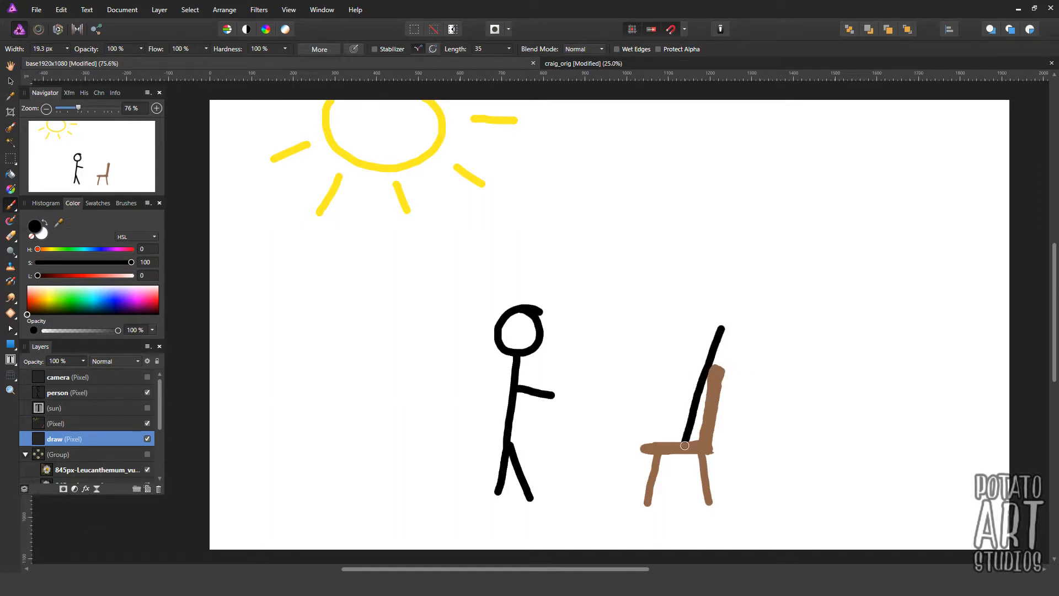
left_click(113, 300)
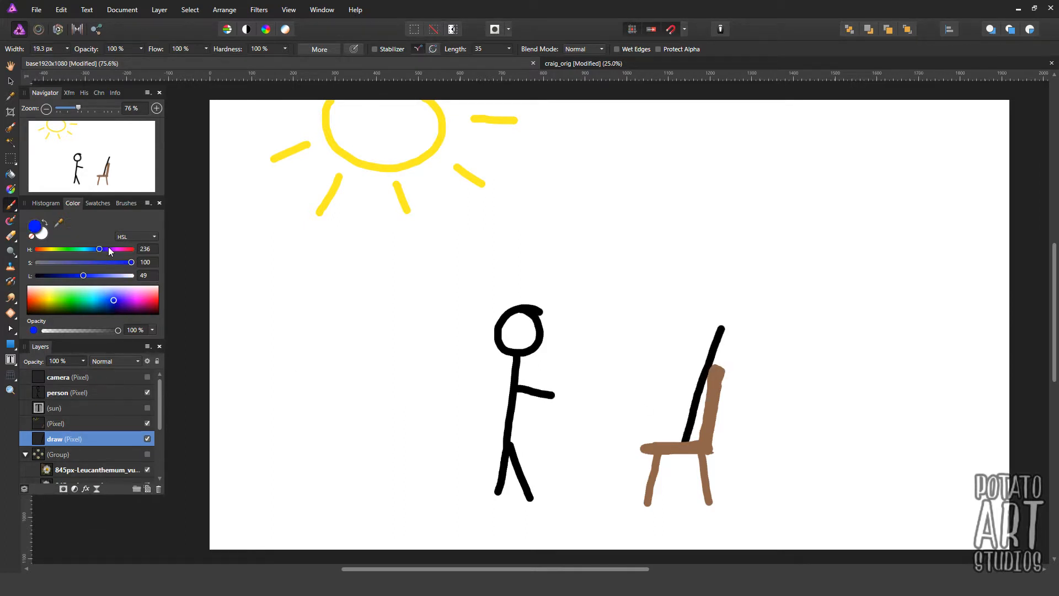
left_click_drag(712, 338, 683, 420)
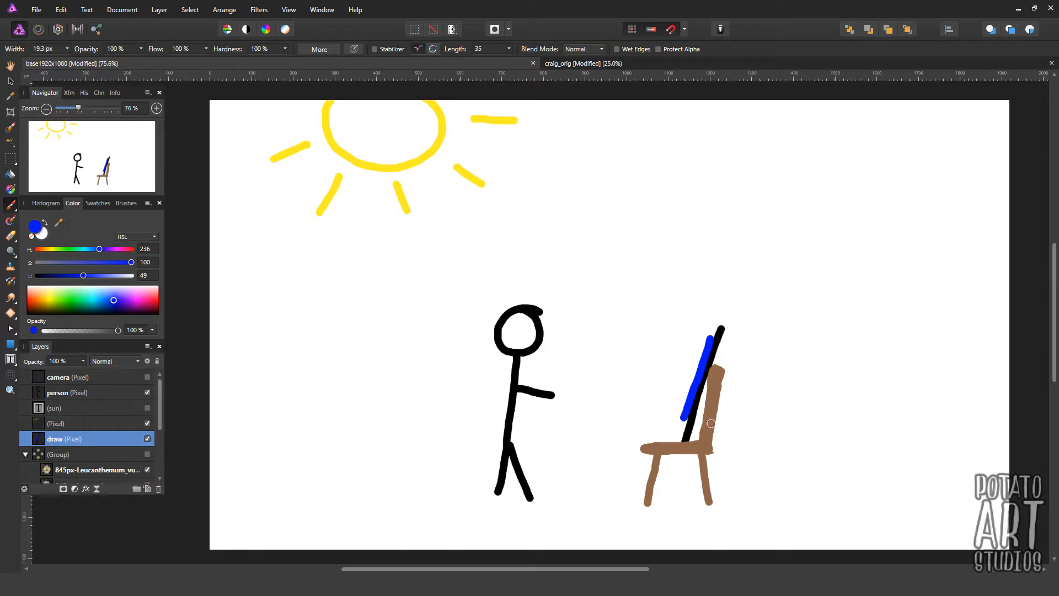
Paint a pink rectangle outline at the person's hand and two long slanted green lines, one beside the rectangle and one along the blue line
left_click(147, 300)
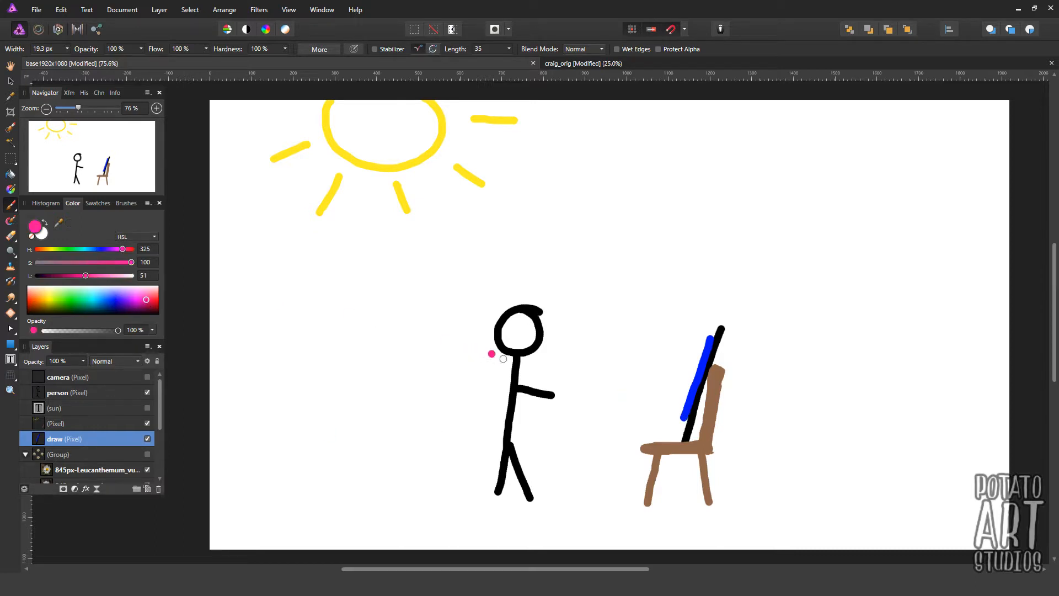
mouse_move(560, 354)
left_mouse_down()
mouse_move(554, 395)
mouse_move(560, 350)
mouse_move(587, 355)
mouse_move(579, 399)
mouse_move(549, 398)
mouse_move(576, 400)
left_mouse_up()
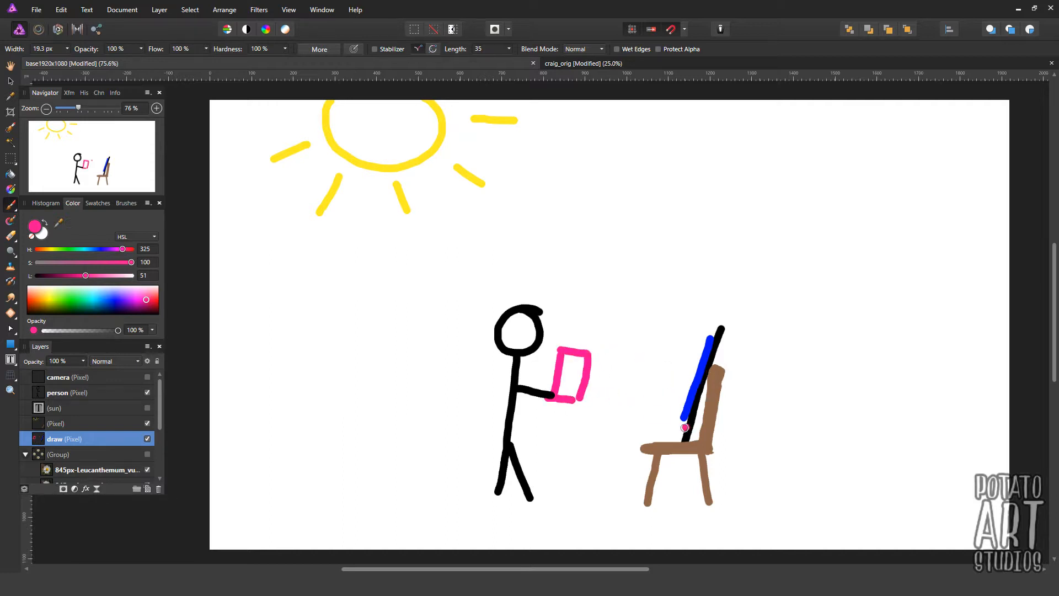
key("m")
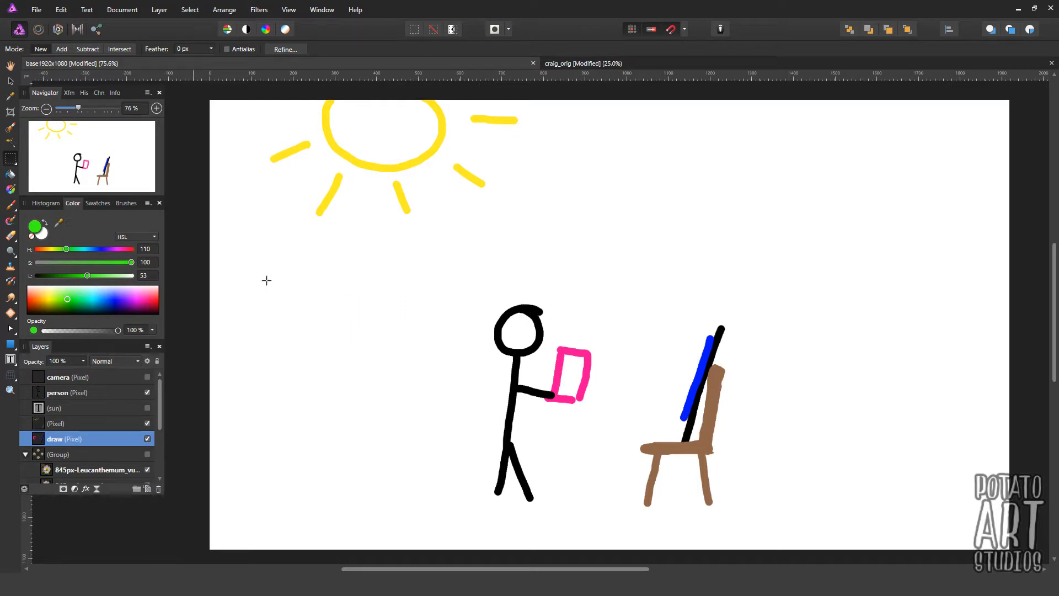
key("b")
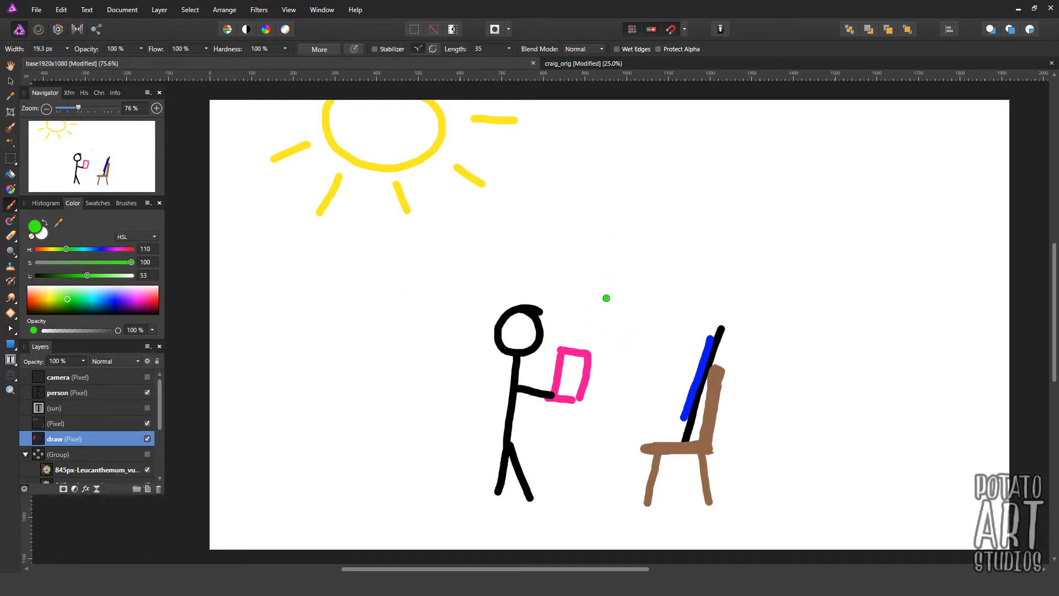
left_click_drag(614, 221, 564, 489)
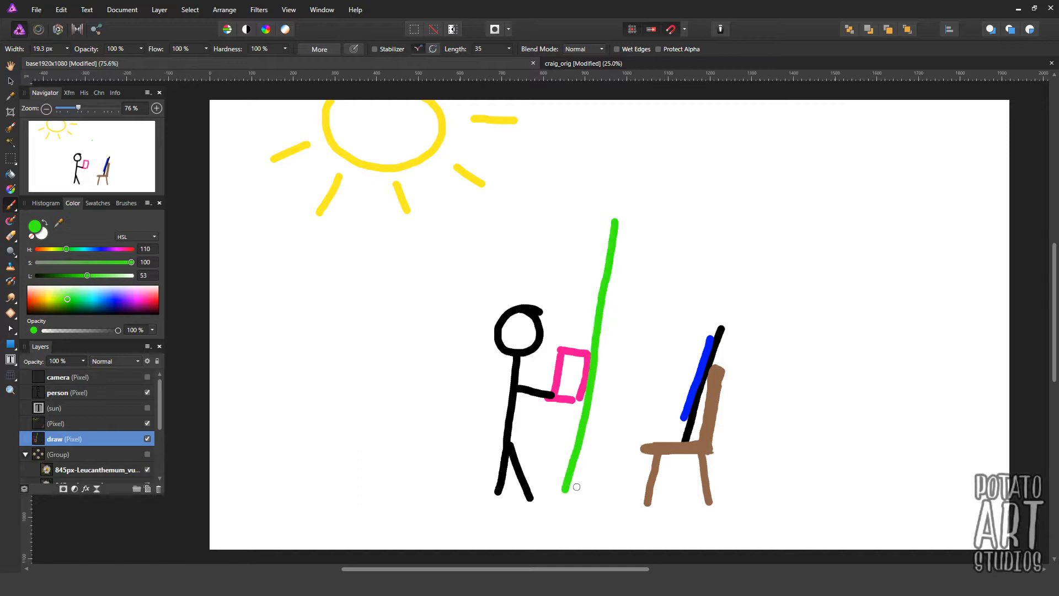
left_click_drag(733, 231, 642, 513)
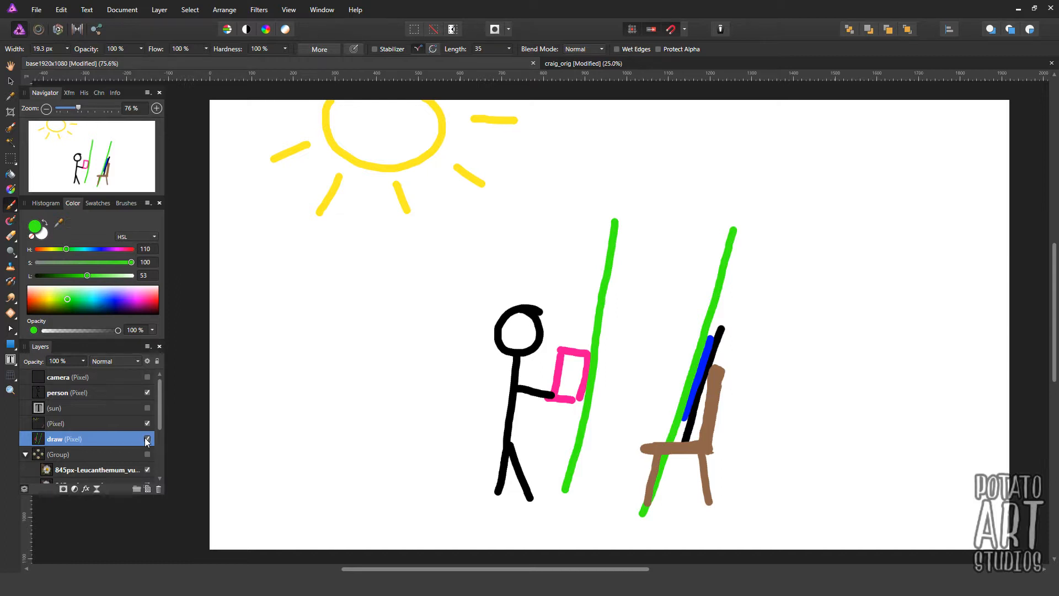
Hide the draw layer and examine the edges of the bird artwork up close in the craig_orig document
left_click(147, 438)
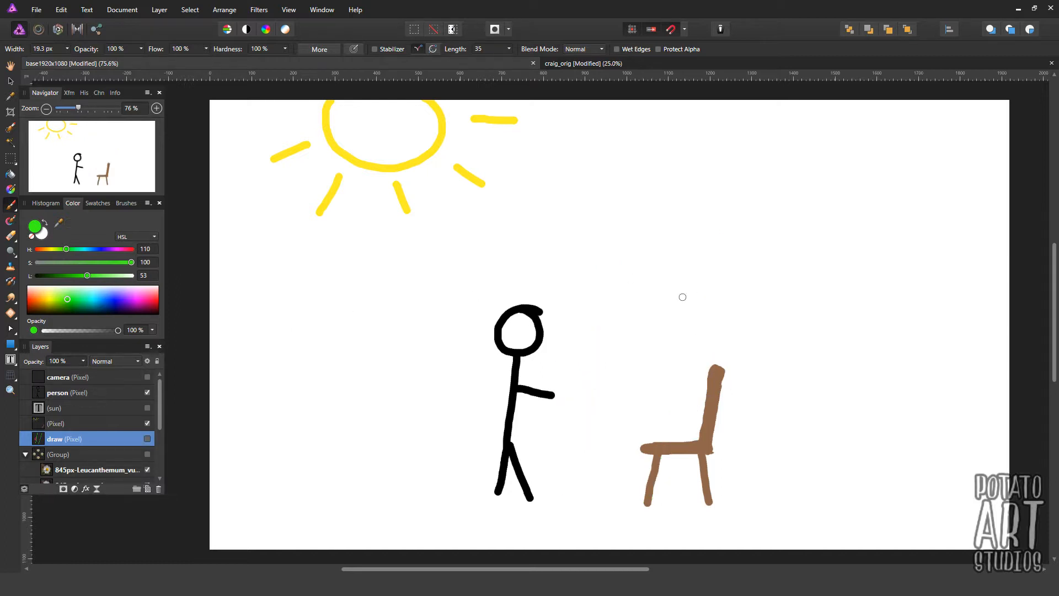
left_click(590, 62)
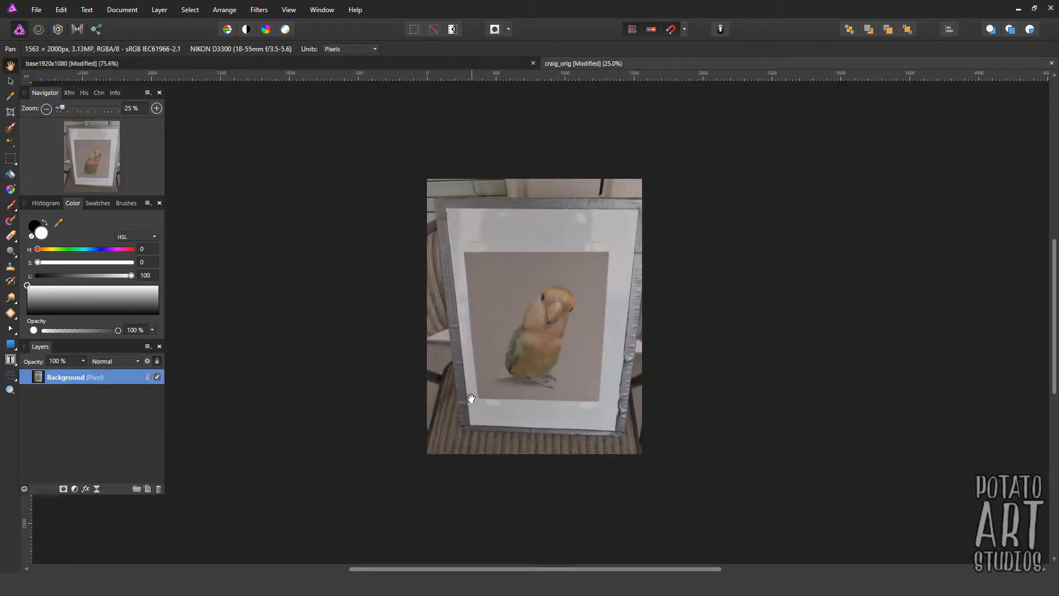
left_click(157, 108)
left_click(156, 108)
left_click_drag(86, 127, 90, 158)
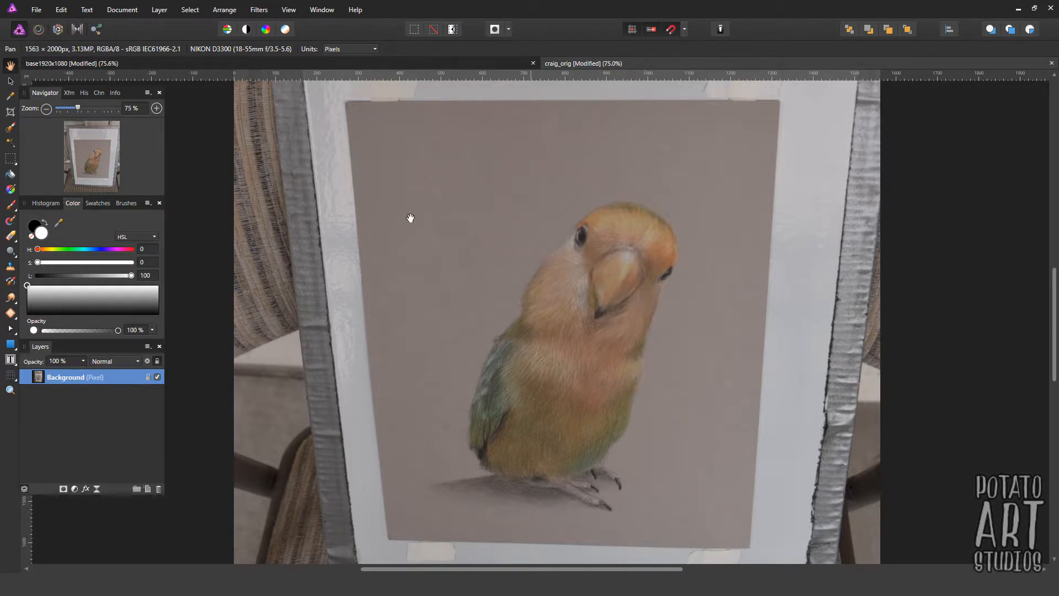
left_click(45, 109)
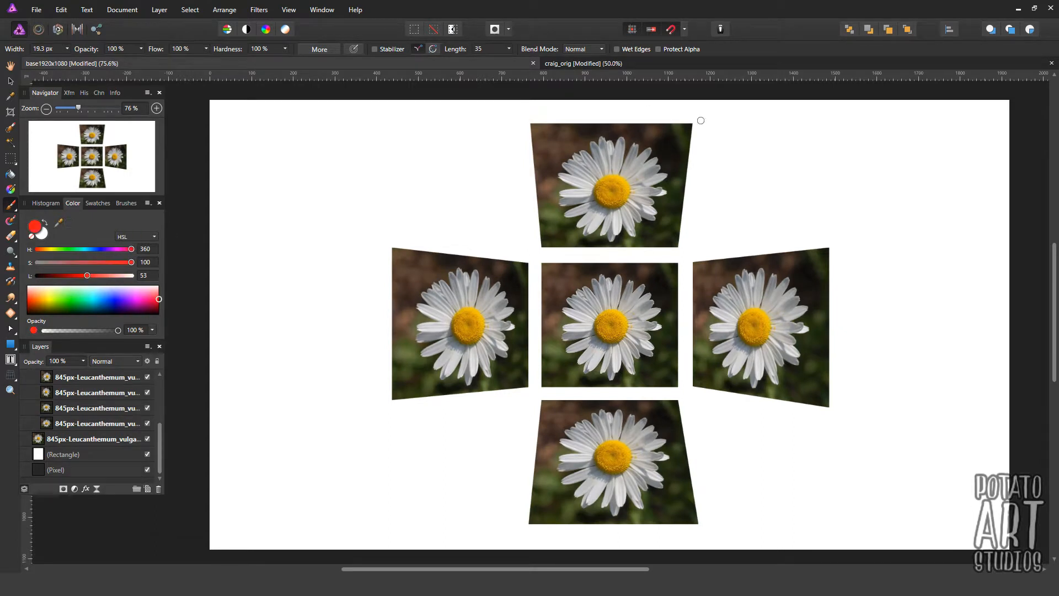
In the base1920x1080 document, paint a red ring around the top flower image on the pixel layer directly above the group
scroll(99, 411, "up", 2)
left_click(99, 407)
mouse_move(710, 118)
left_mouse_down()
mouse_move(531, 112)
mouse_move(496, 173)
mouse_move(555, 241)
mouse_move(663, 245)
mouse_move(740, 182)
mouse_move(724, 134)
mouse_move(706, 114)
left_mouse_up()
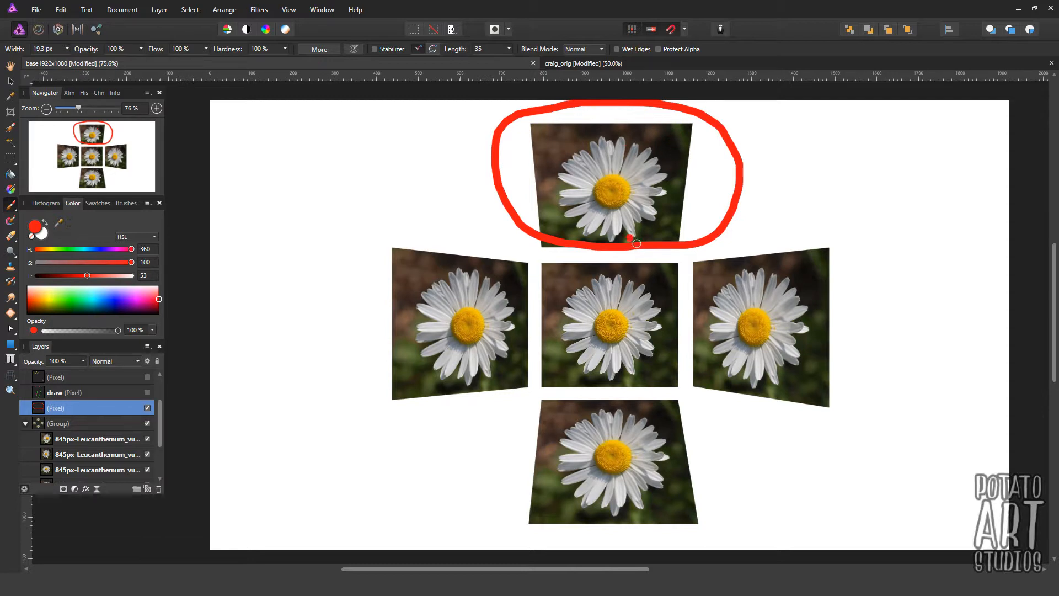
In the craig_orig document, unlock the Background layer and select a rectangle enclosing the bird artwork with a small margin
left_click(564, 62)
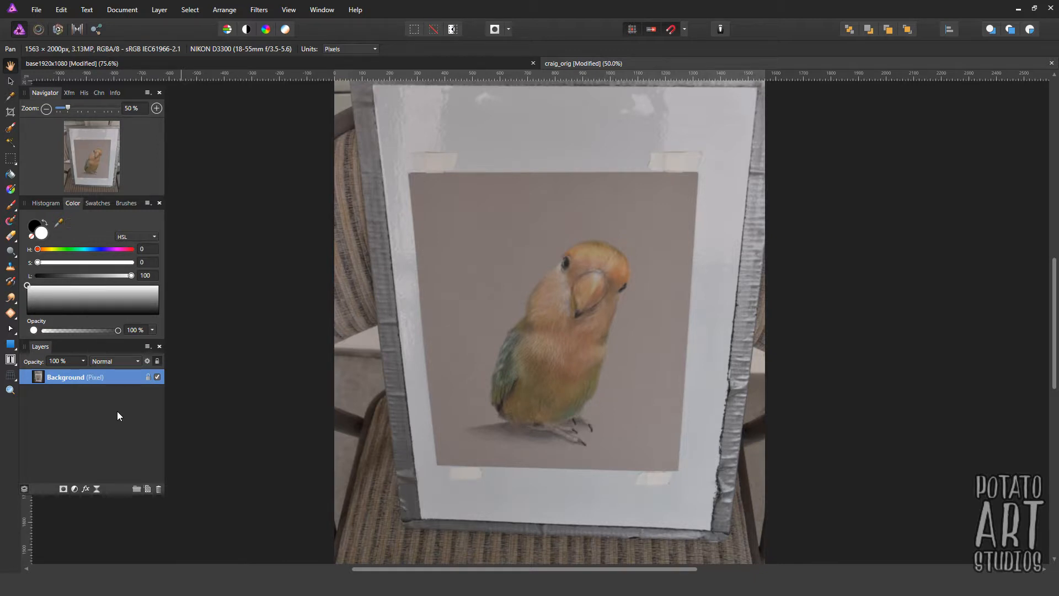
left_click(149, 378)
left_click(13, 161)
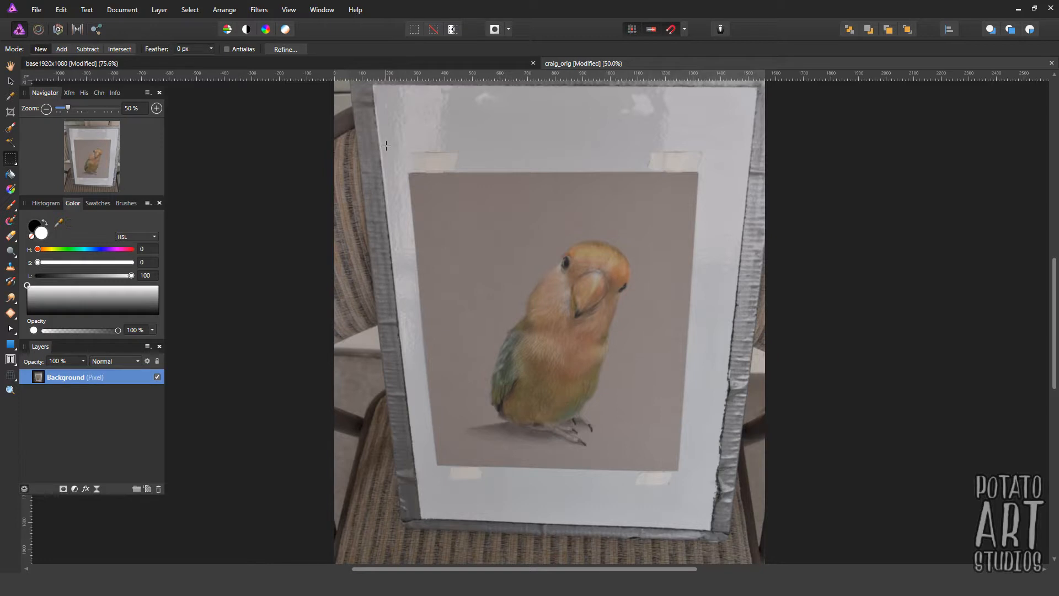
left_click_drag(390, 153, 718, 493)
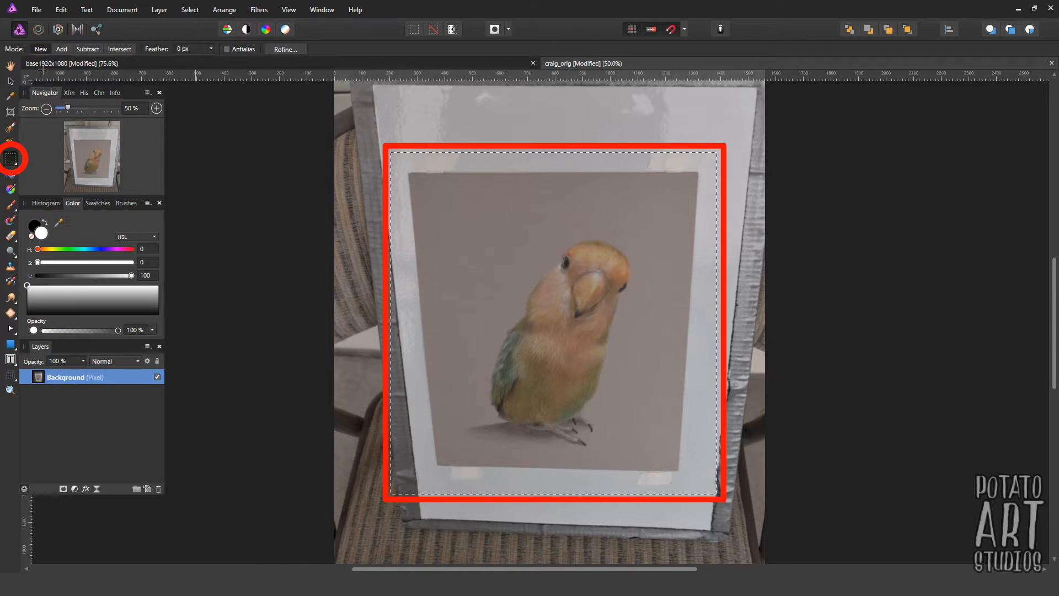
Copy the selected artwork, add a new pixel layer and paste the copy above it, checking it with the original Background temporarily hidden
left_click(60, 9)
left_click(75, 57)
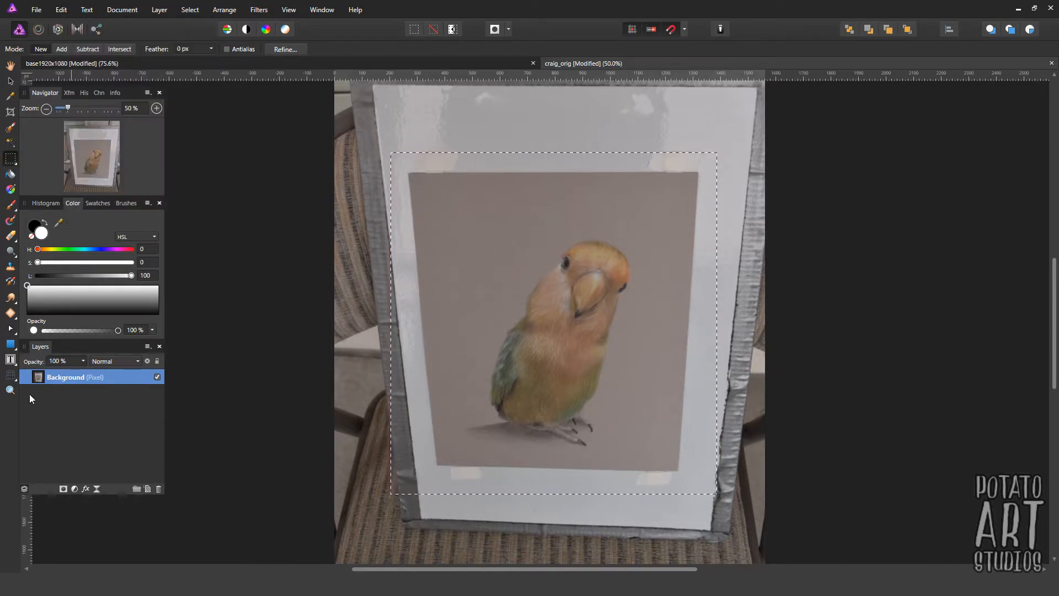
left_click(148, 488)
left_click(53, 10)
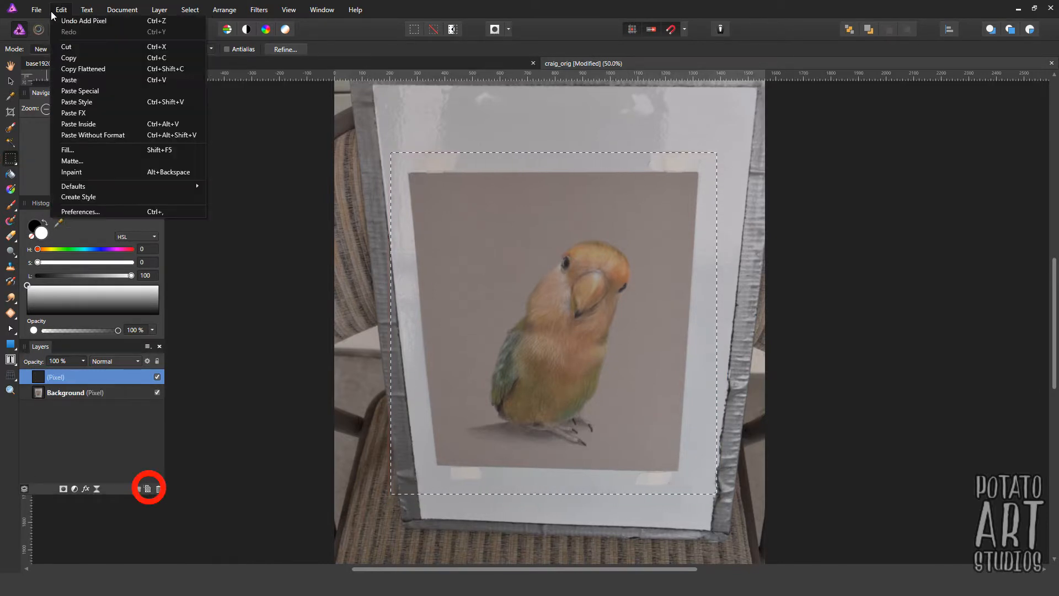
left_click(72, 78)
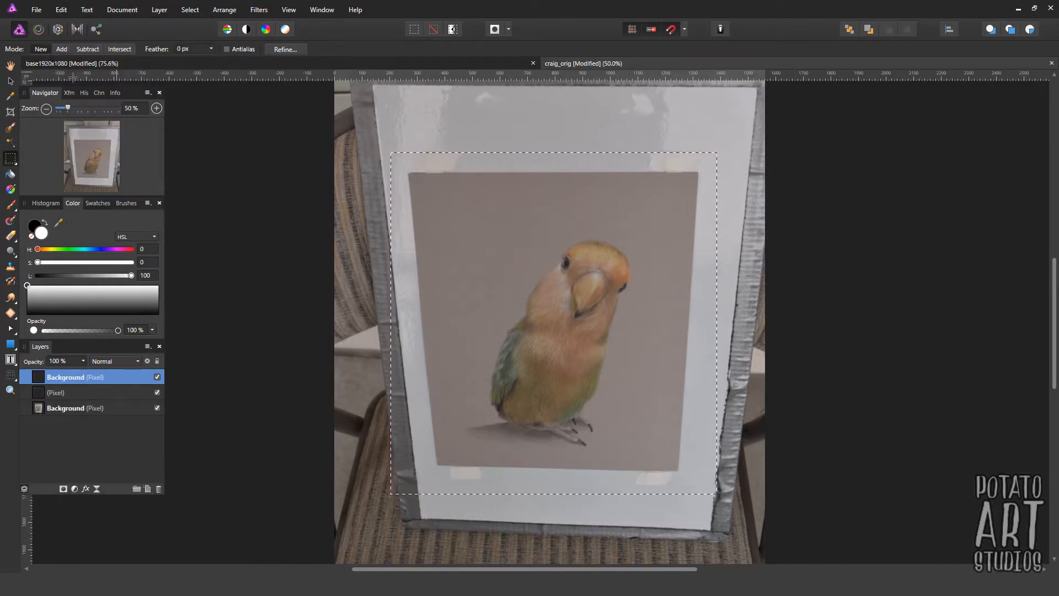
left_click(156, 408)
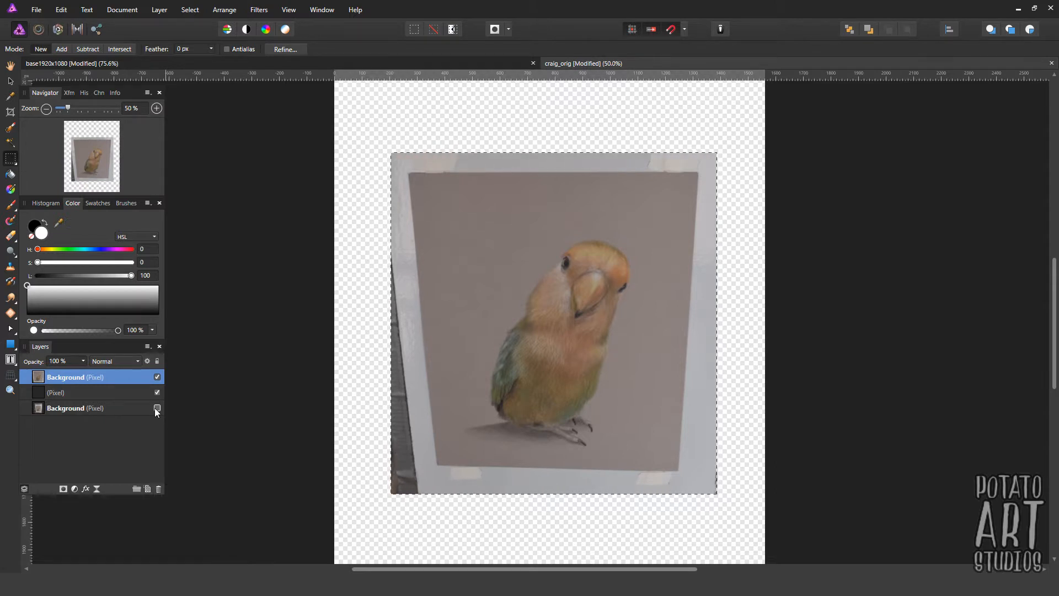
left_click(155, 408)
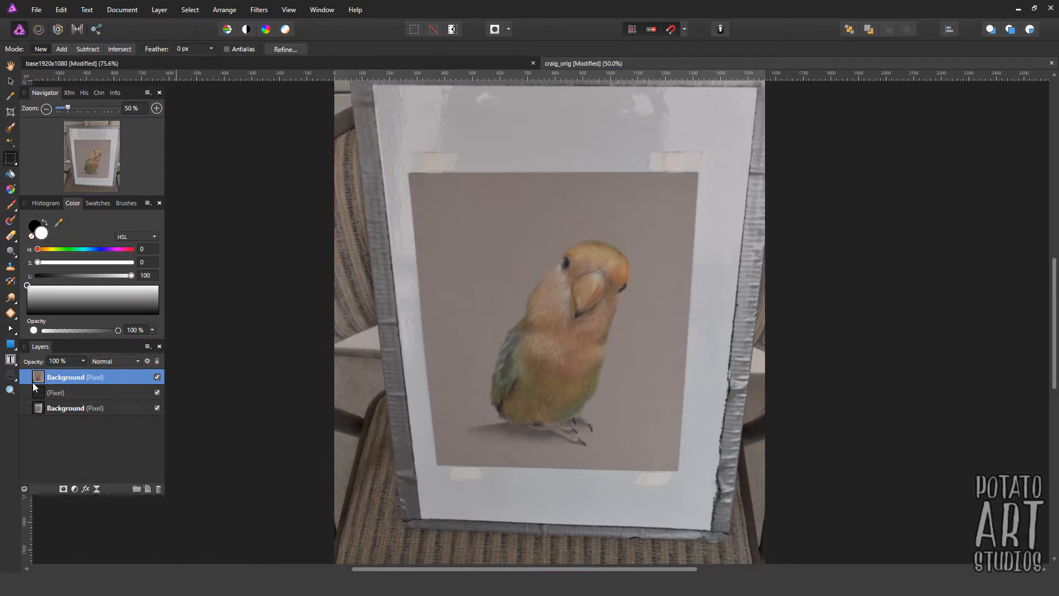
Place horizontal guides along the artwork's top and bottom edges and vertical guides midway along its slanted left and right edges
left_click(11, 83)
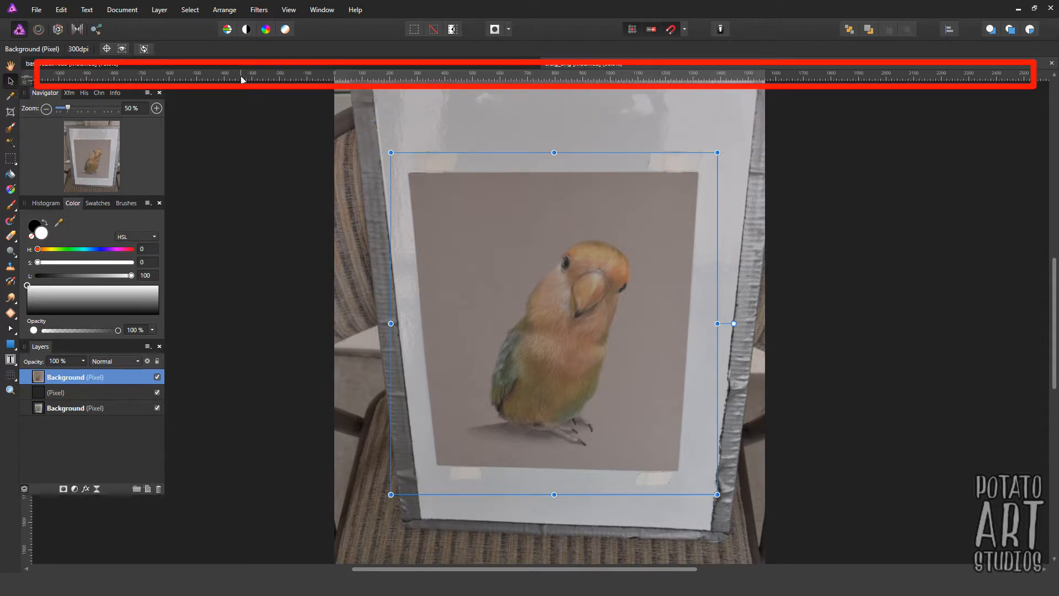
mouse_move(230, 75)
left_mouse_down()
mouse_move(217, 243)
mouse_move(223, 189)
mouse_move(217, 227)
mouse_move(213, 201)
mouse_move(214, 235)
mouse_move(230, 176)
left_mouse_up()
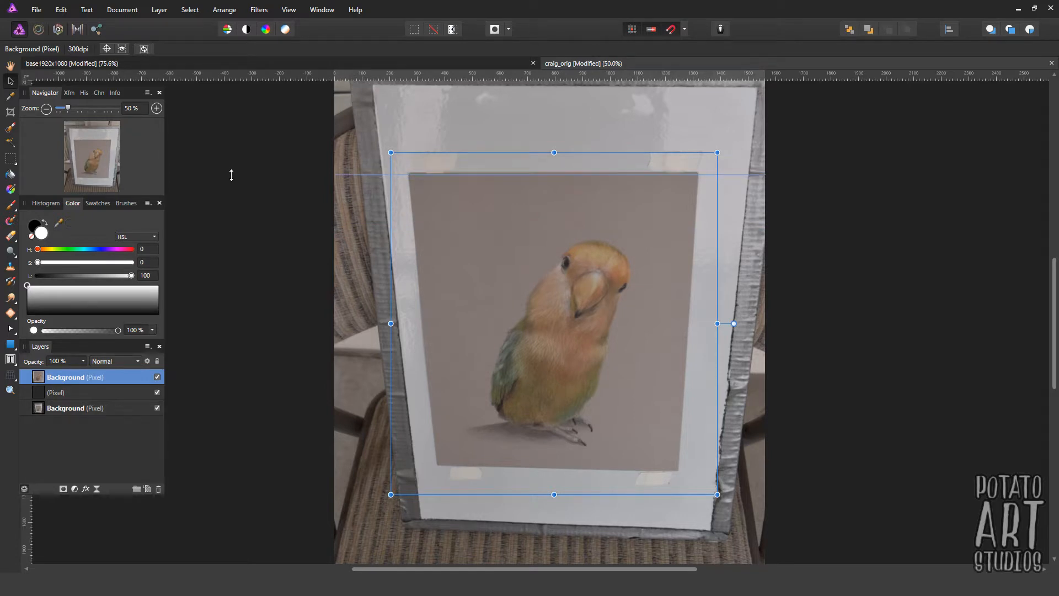
left_click_drag(231, 174, 237, 174)
left_click_drag(280, 76, 293, 469)
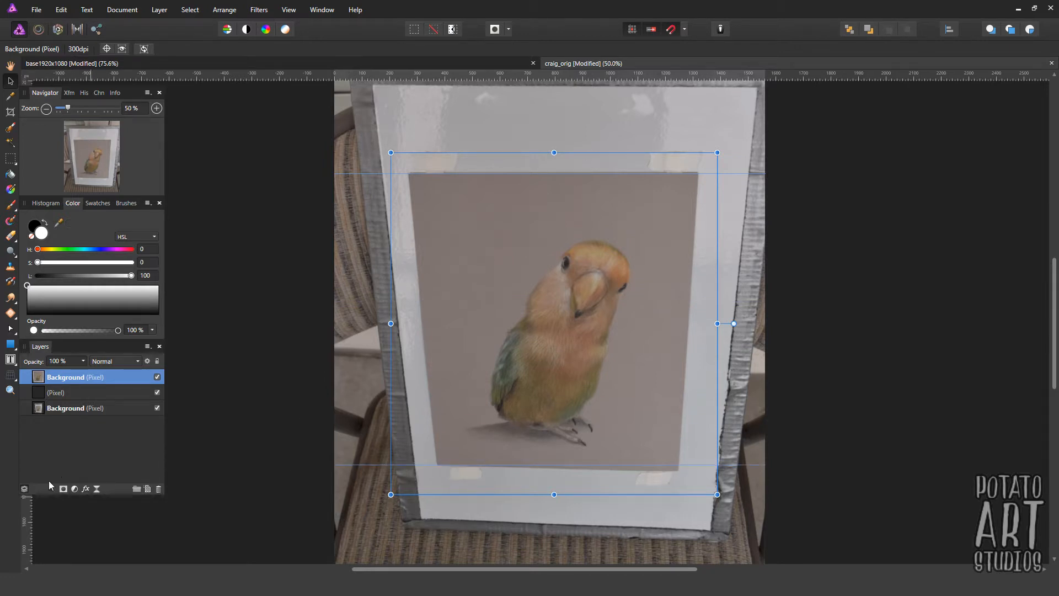
left_click_drag(28, 510, 422, 486)
left_click_drag(28, 534, 687, 508)
left_click(822, 456)
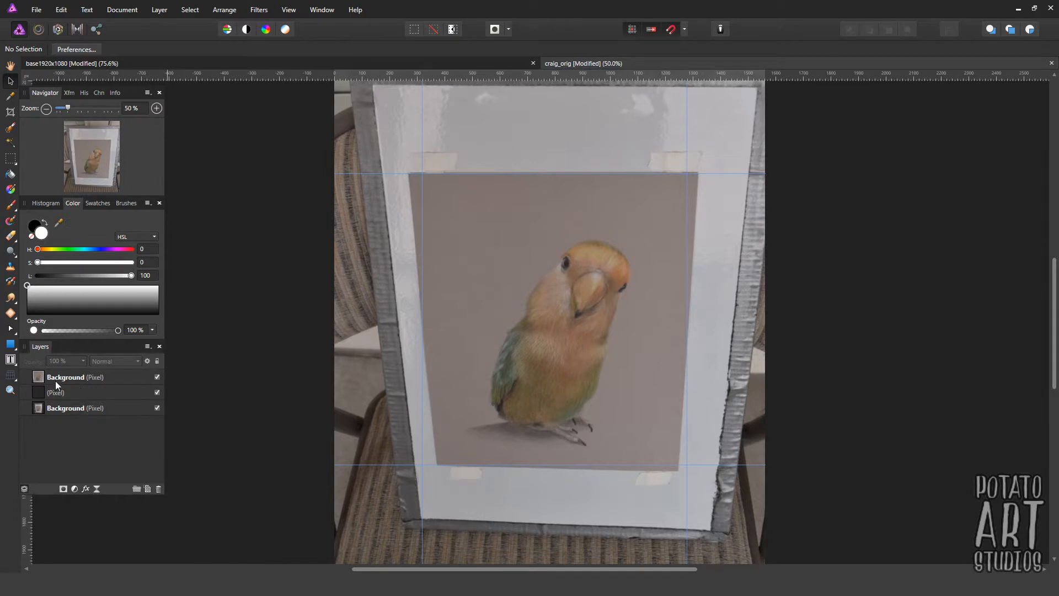
Start a destination-mode mesh warp on the pasted artwork layer and pull its two upper corners inward until the artwork meets the guides
left_click(13, 376)
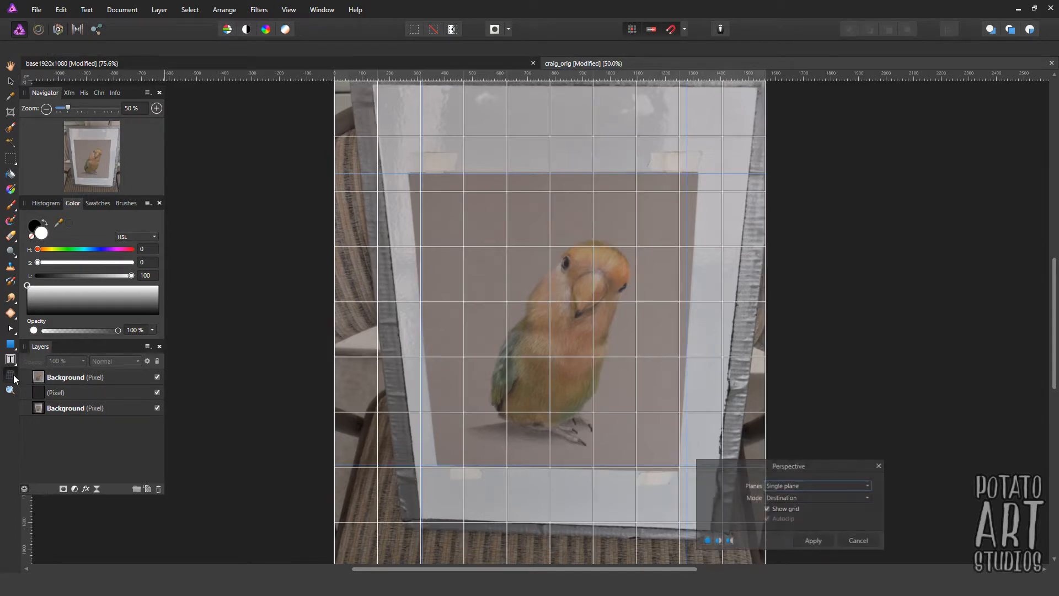
left_click(880, 465)
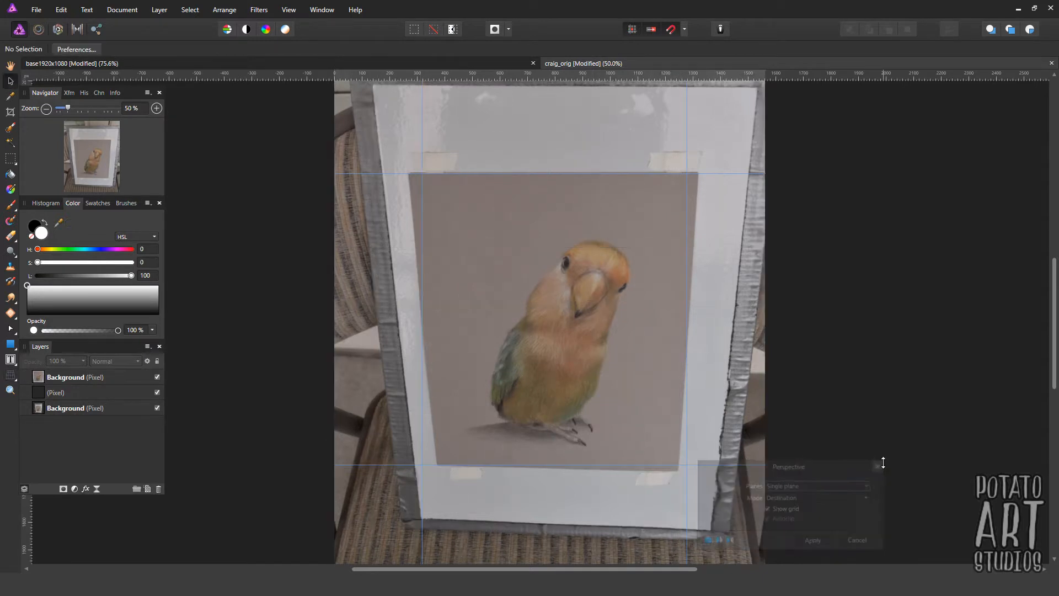
left_click(10, 379)
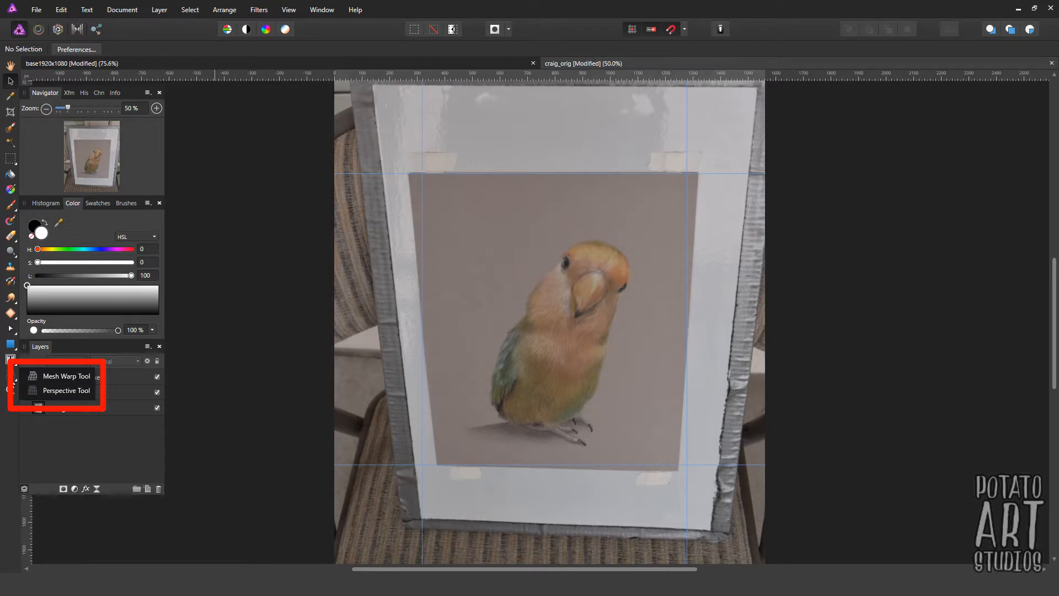
left_click(44, 379)
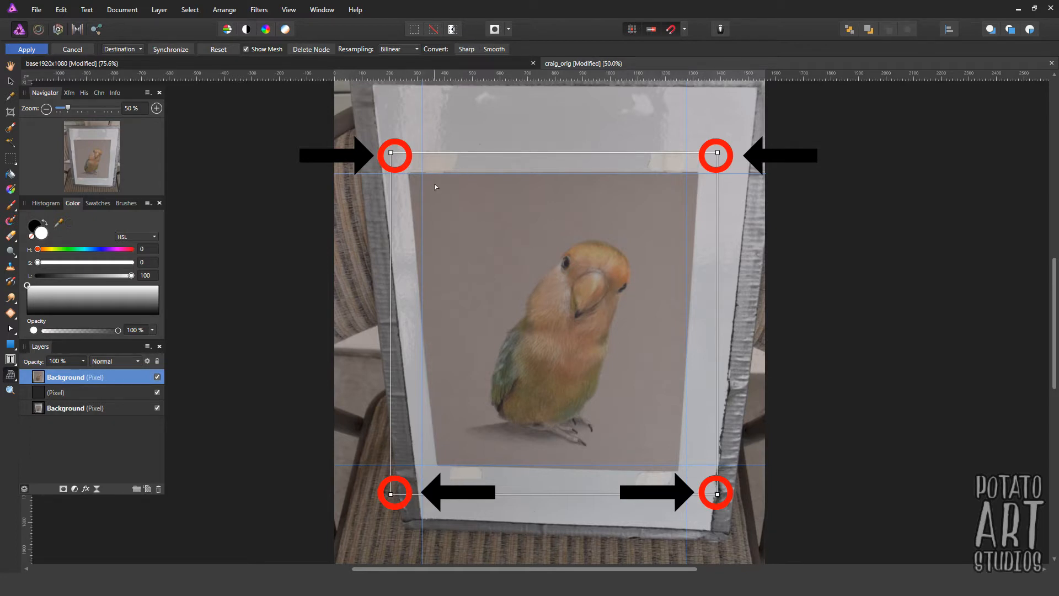
left_click_drag(391, 153, 405, 154)
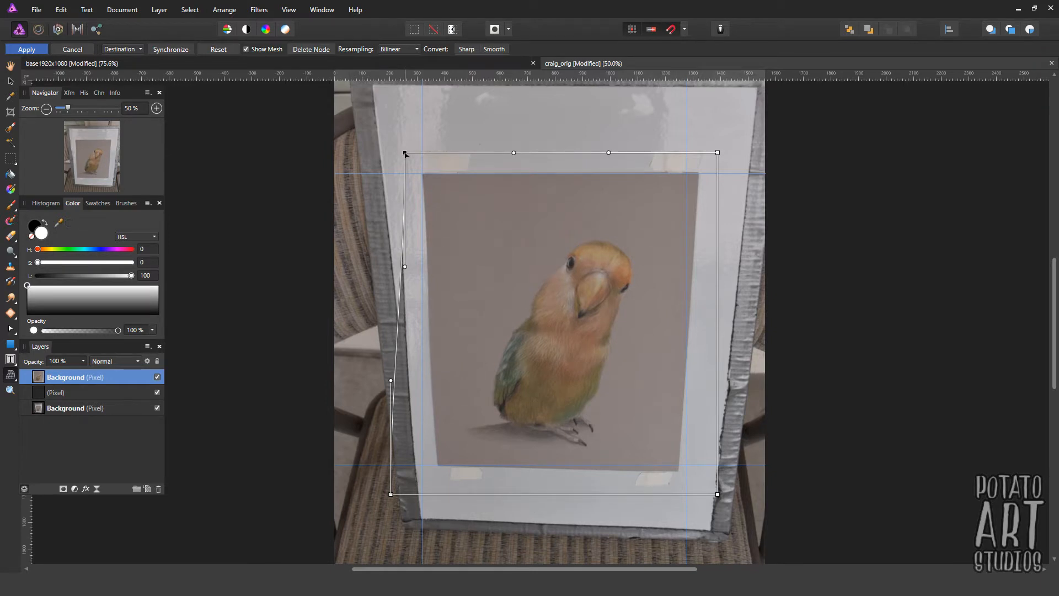
left_click_drag(405, 154, 404, 153)
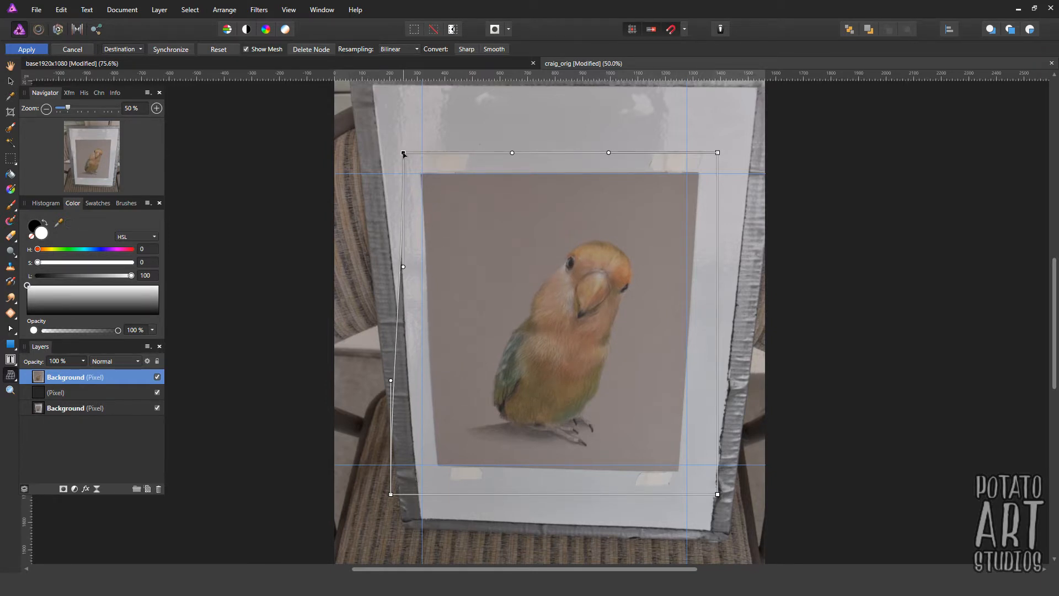
left_click(717, 153)
left_click_drag(717, 153, 708, 155)
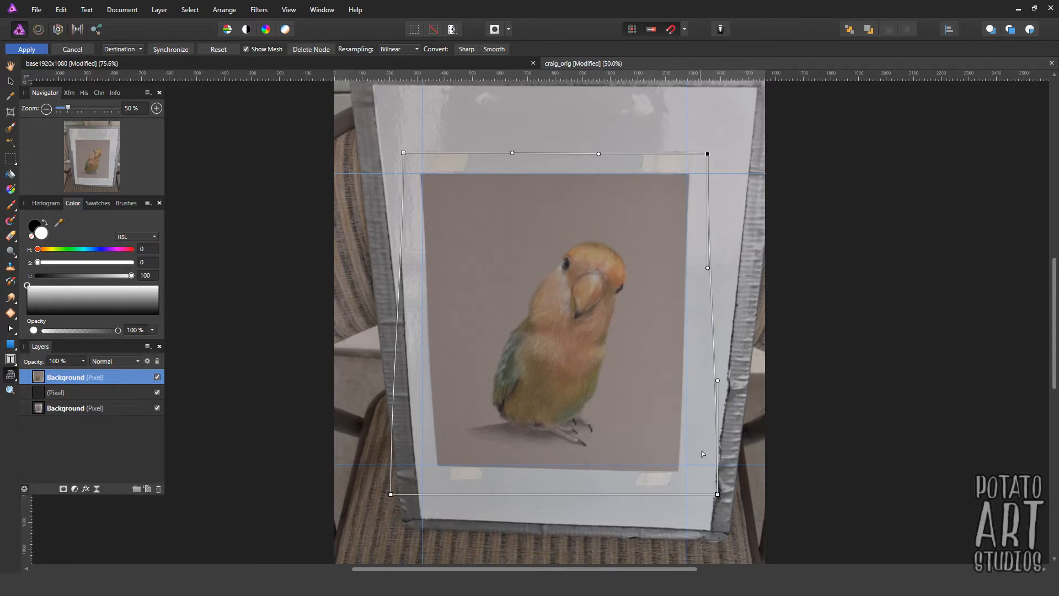
Pull the mesh's two lower corners outward to the guides and adjust the lower curve handles to straighten the artwork's sides
left_click(717, 495)
left_click_drag(718, 494, 731, 492)
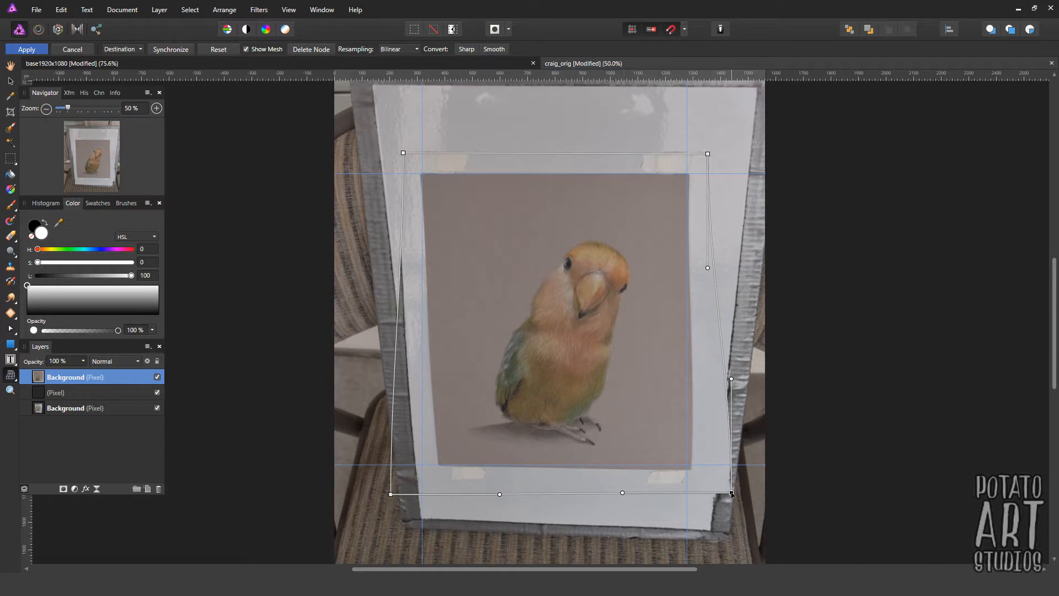
left_click_drag(731, 379, 726, 380)
left_click_drag(730, 492, 730, 489)
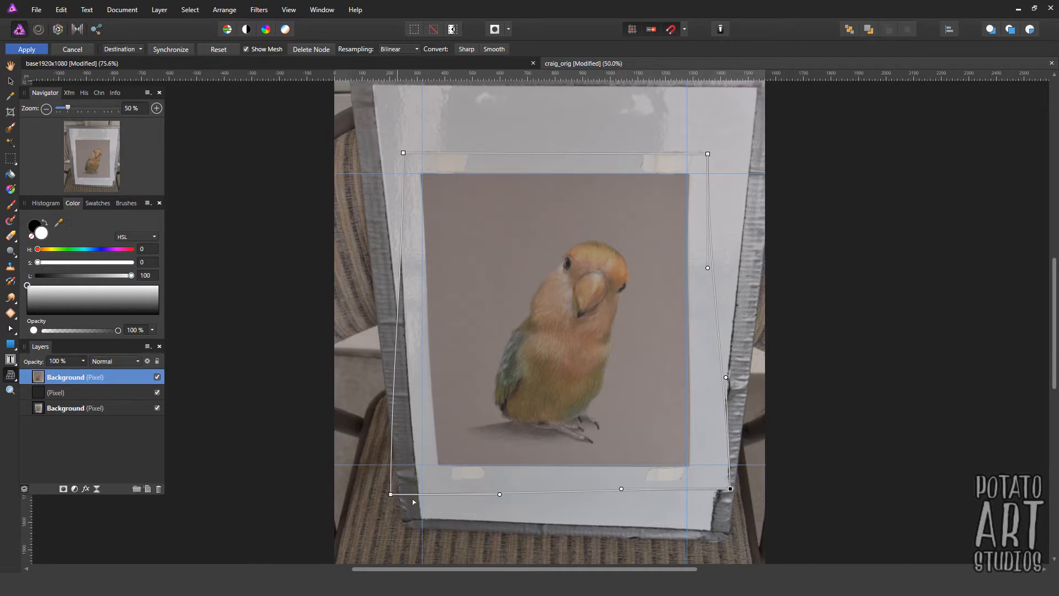
left_click_drag(388, 494, 371, 496)
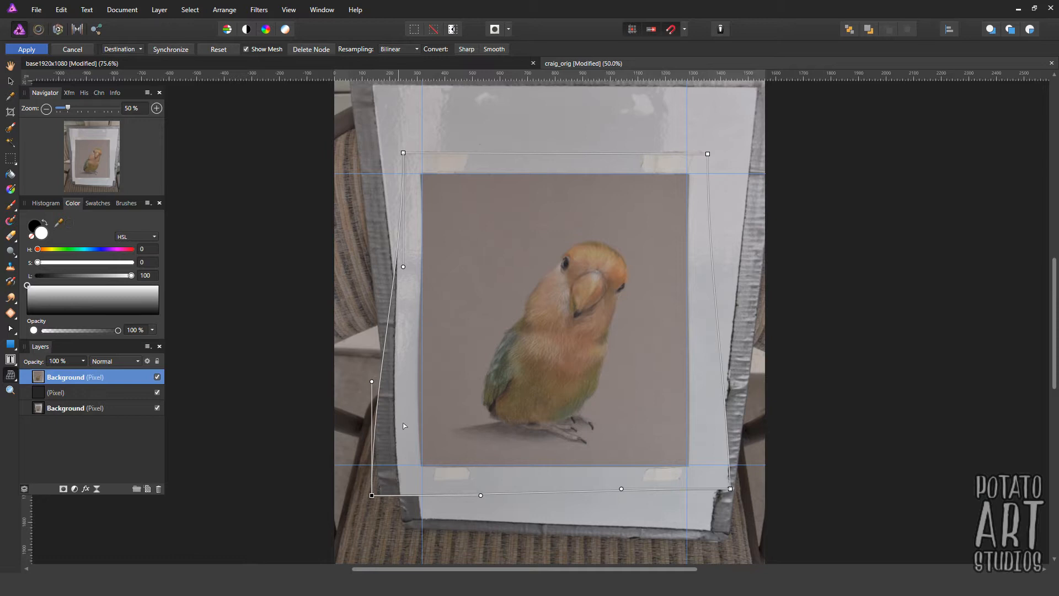
left_click_drag(371, 381, 381, 382)
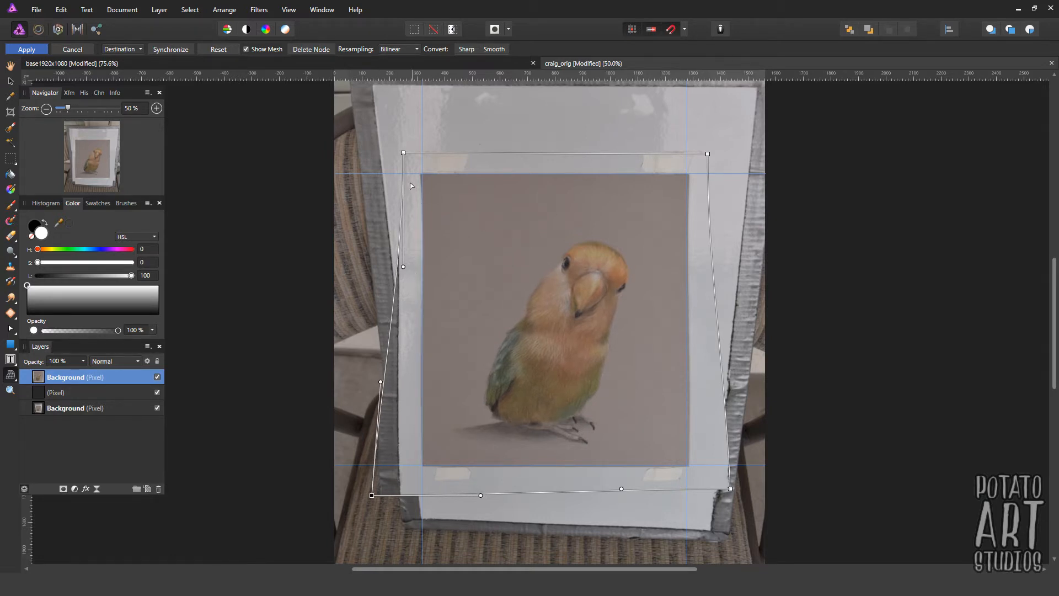
Shift the upper curve handles on both mesh sides slightly outward to straighten the artwork's edges, and apply the warp
left_click(403, 153)
left_click(157, 109)
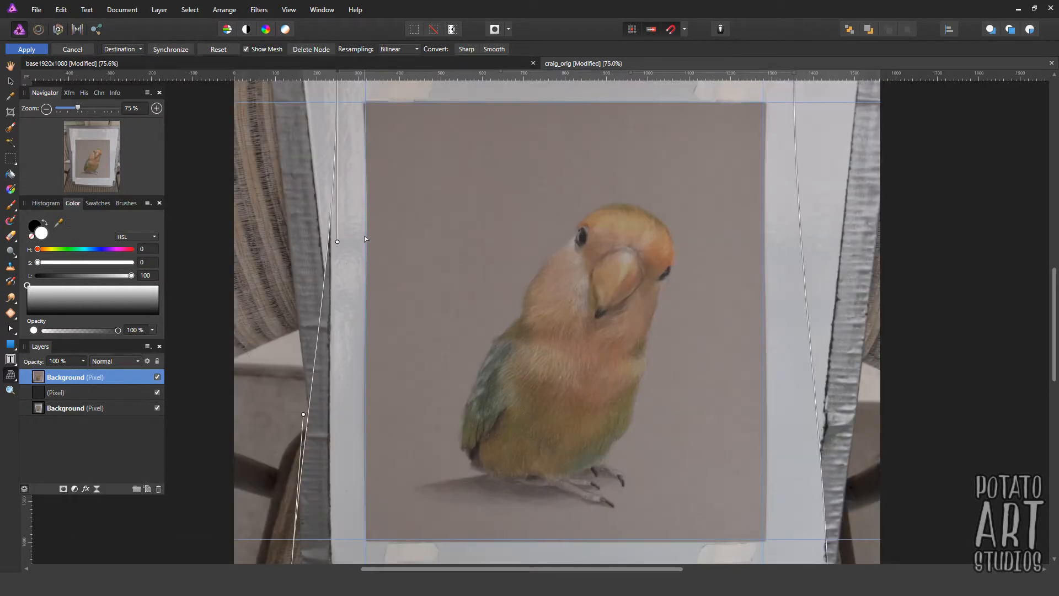
left_click(49, 110)
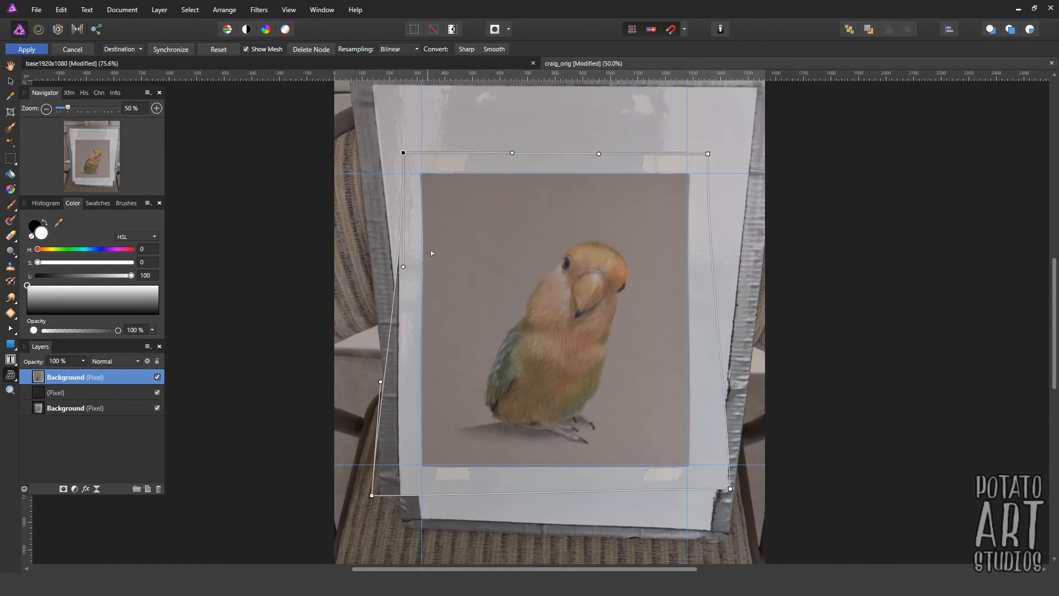
left_click_drag(403, 268, 396, 268)
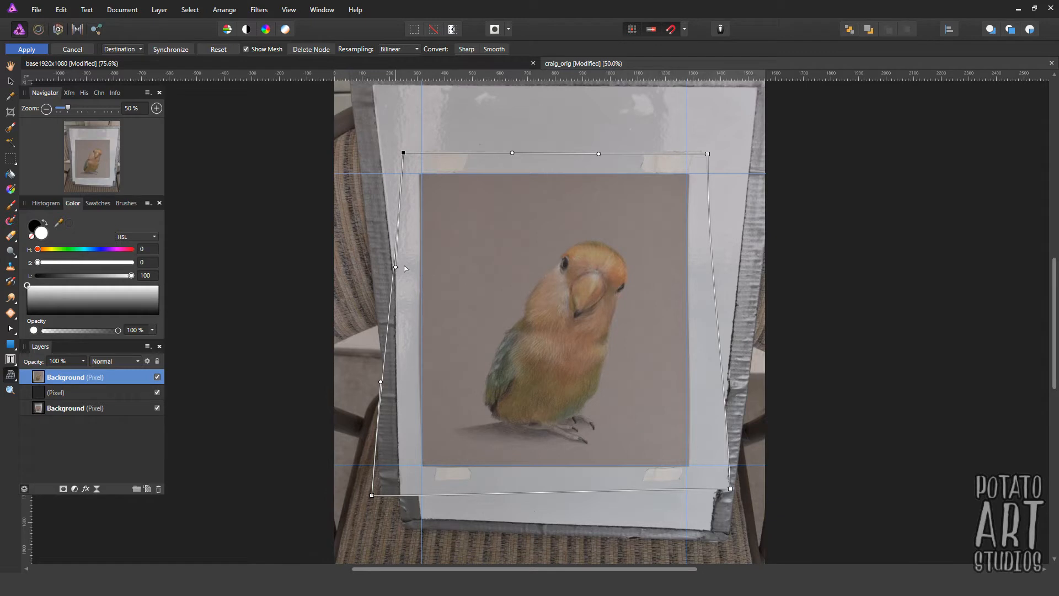
left_click(708, 155)
left_click_drag(707, 268, 713, 268)
left_click(23, 51)
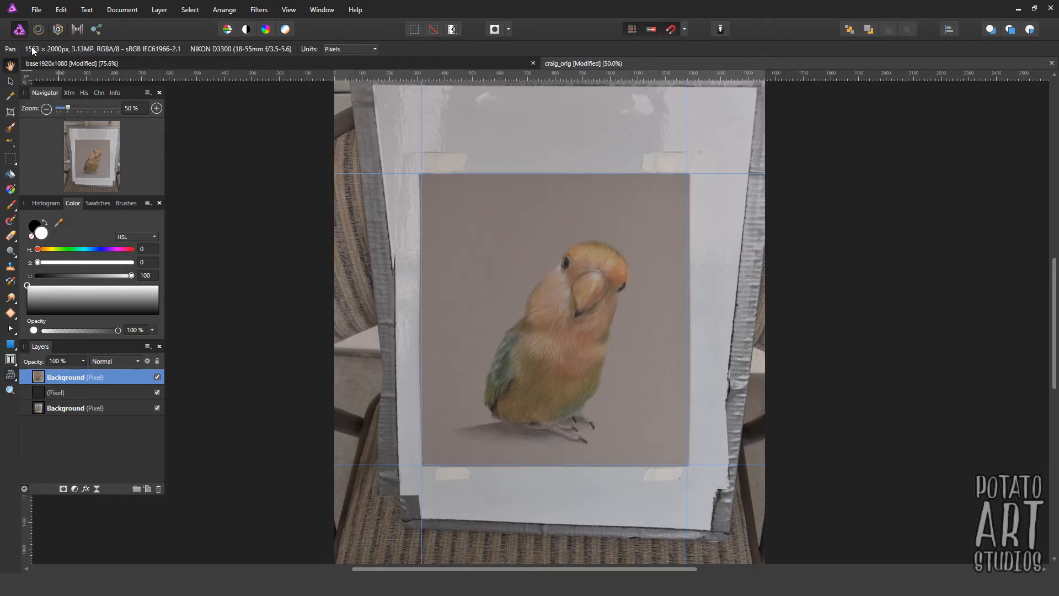
Examine the warped artwork's edges against the guides and compare it with the original by repeatedly hiding and showing the top layer
left_click(157, 108)
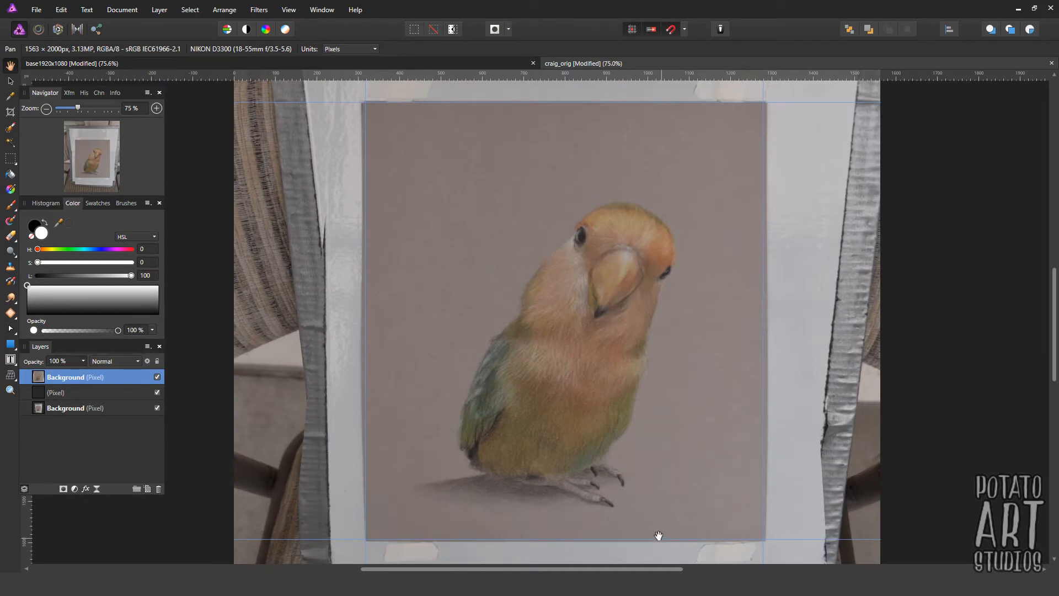
scroll(625, 415, "up", 1)
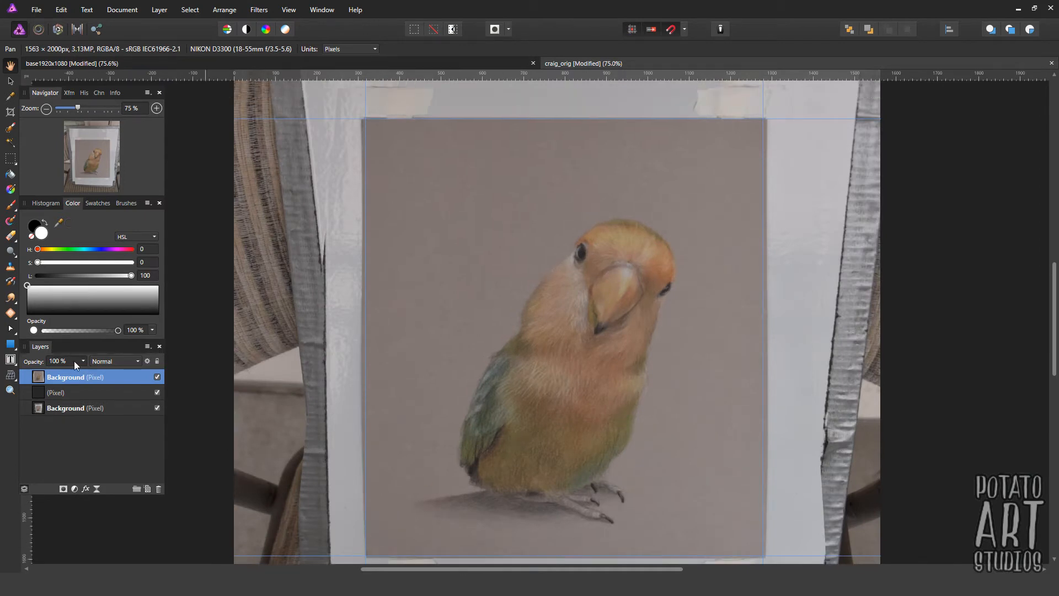
scroll(339, 281, "down", 3)
scroll(438, 402, "up", 6)
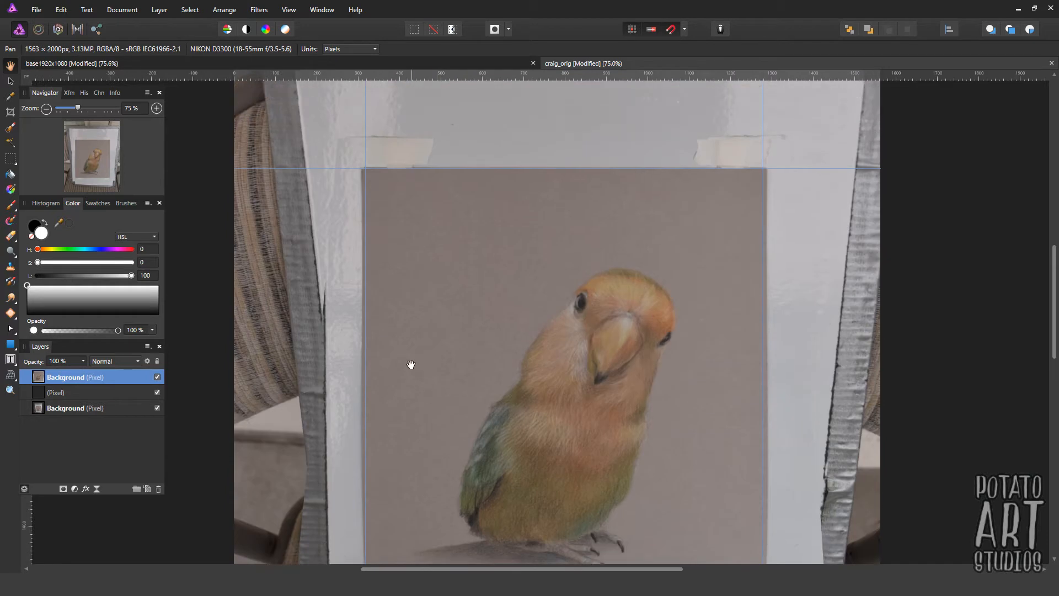
scroll(411, 364, "down", 4)
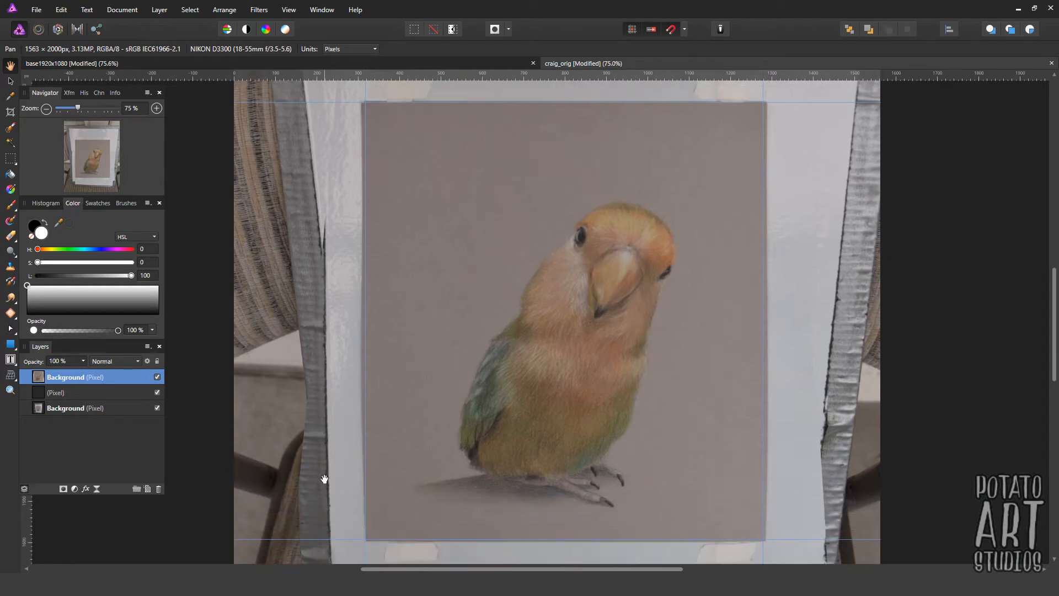
key("ctrl+minus")
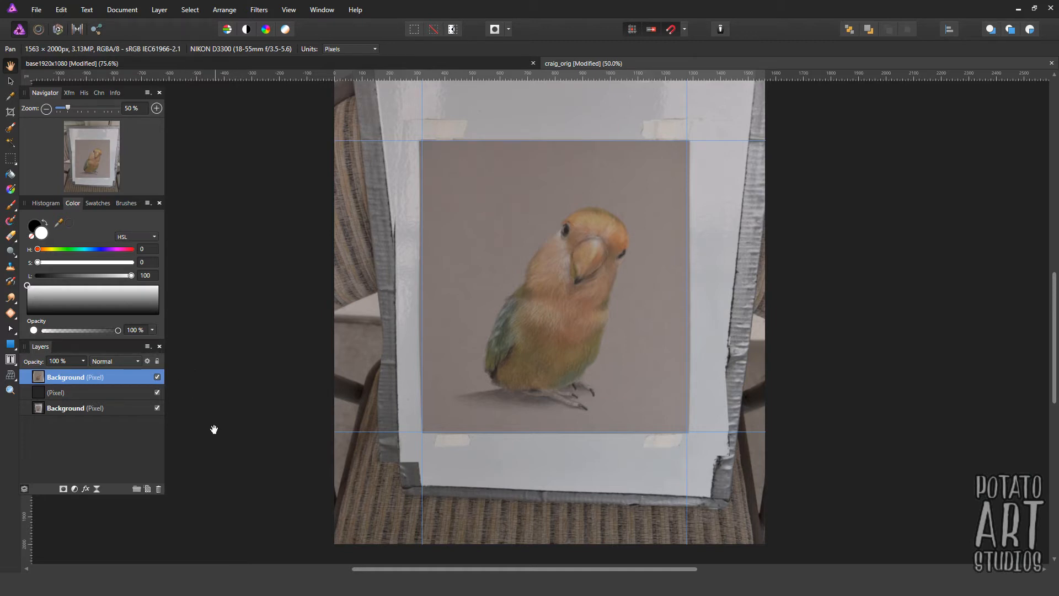
left_click(157, 377)
left_click(157, 377)
left_click(157, 377)
left_click(157, 377)
left_click(158, 377)
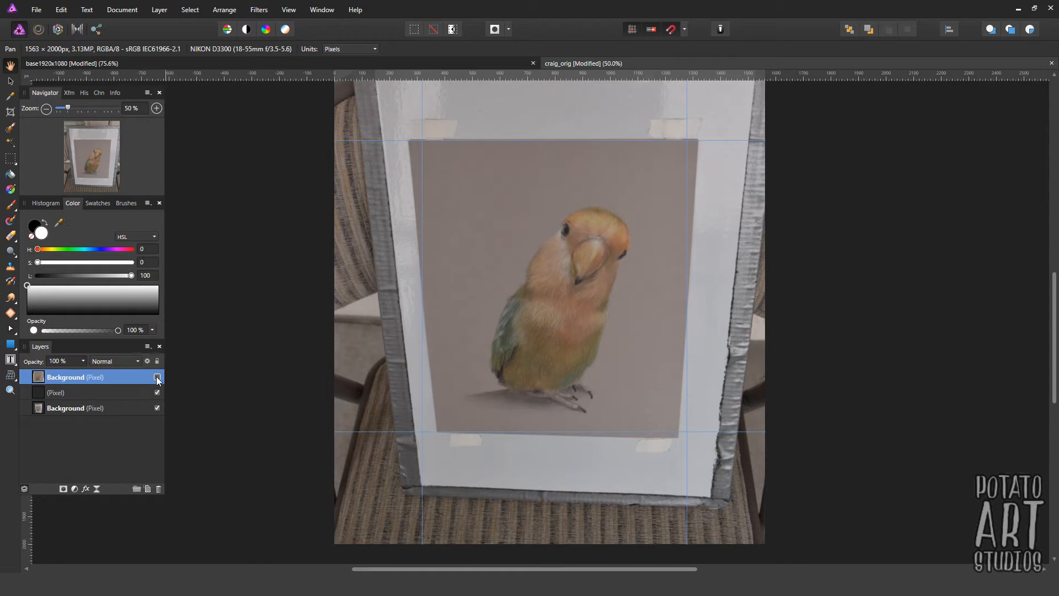
left_click(157, 377)
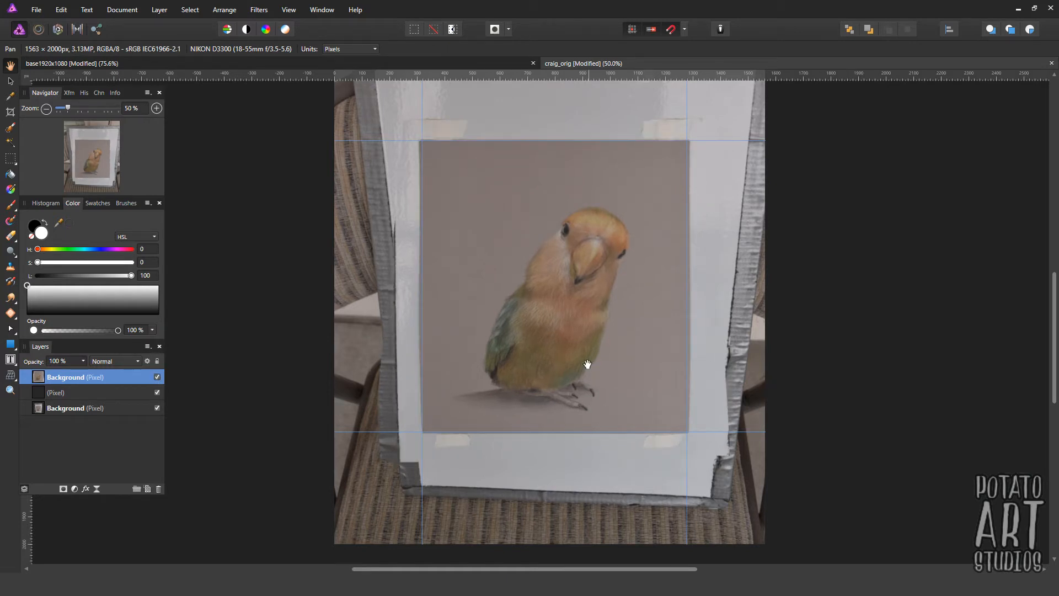
Move the upper horizontal guide and both vertical guides slightly inside the artwork's edges, and deselect the layer
left_click(11, 81)
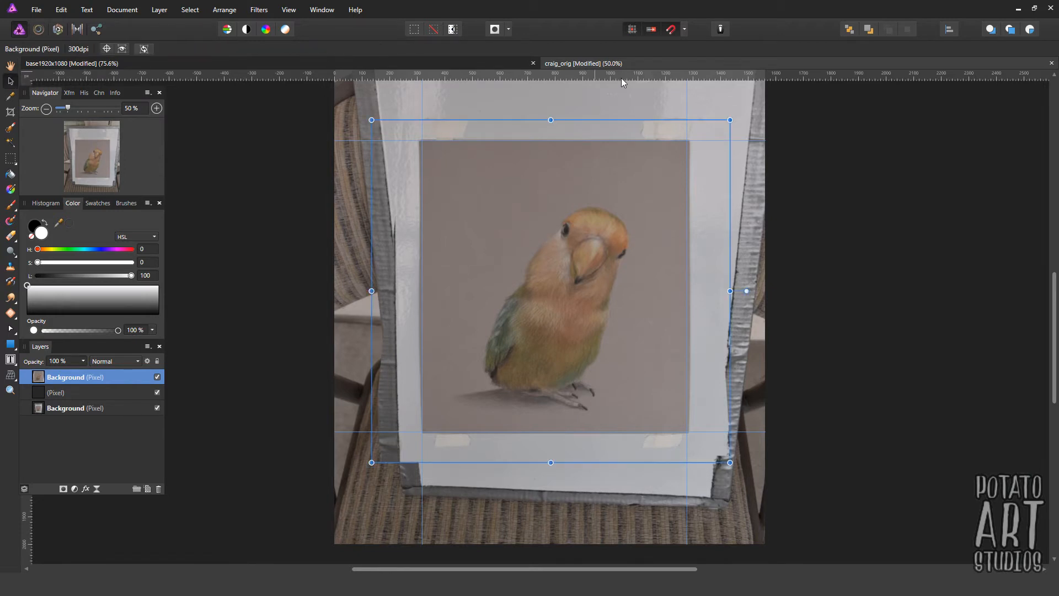
left_click_drag(401, 141, 401, 142)
left_click_drag(424, 262, 425, 263)
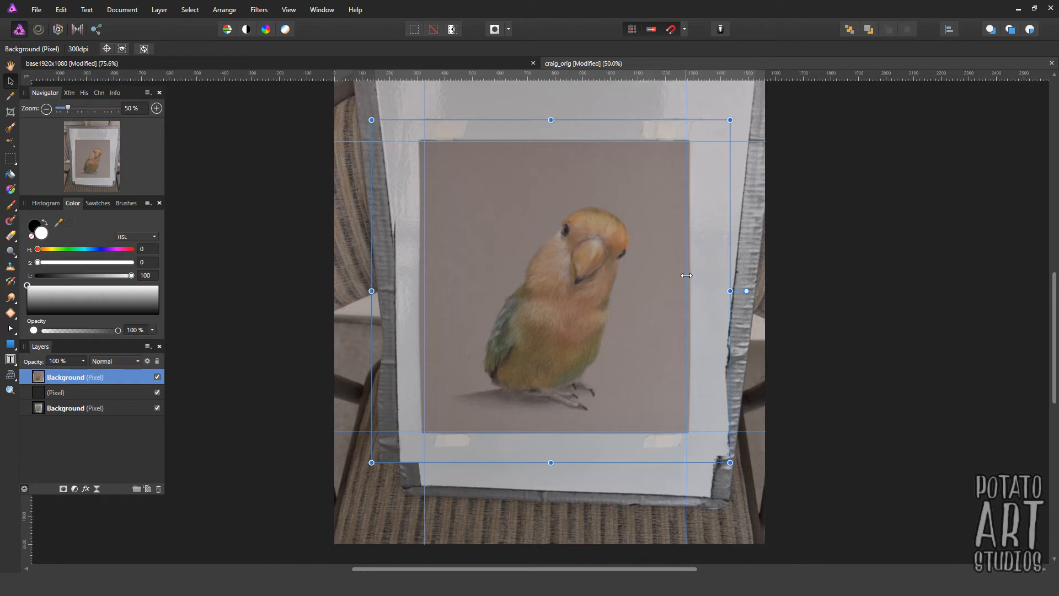
left_click_drag(686, 275, 685, 275)
left_click(806, 280)
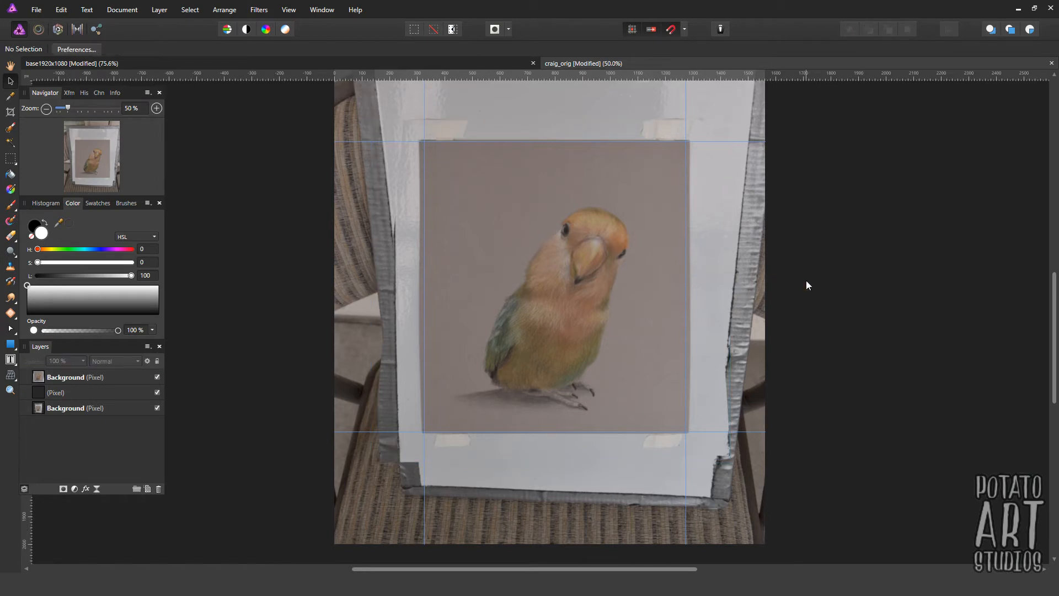
Crop the document in Unconstrained mode to the rectangle enclosed by the guides, about 948 × 1052 px
left_click(9, 112)
left_click(174, 51)
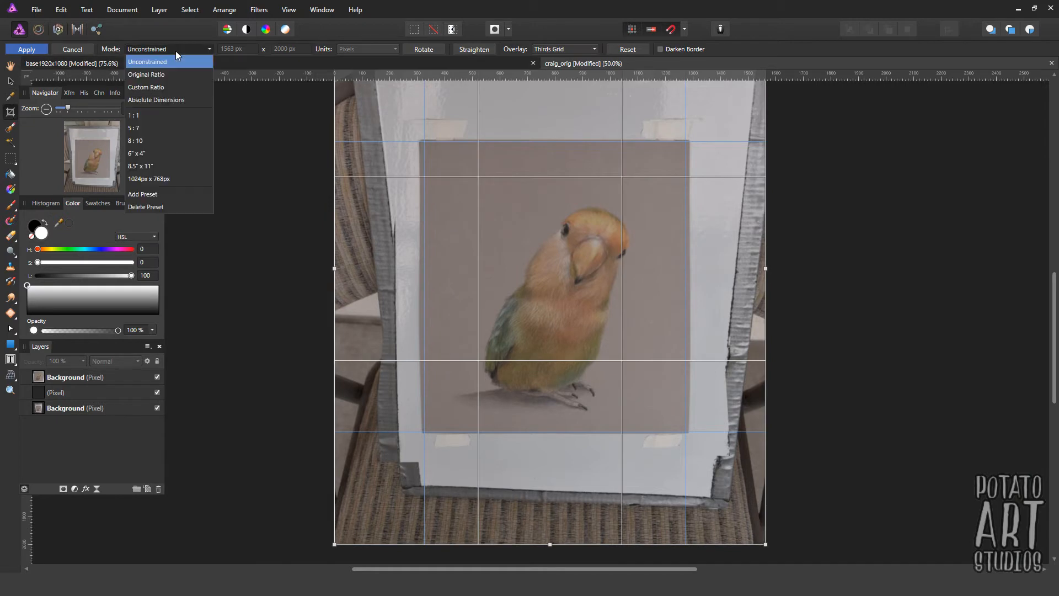
left_click(179, 61)
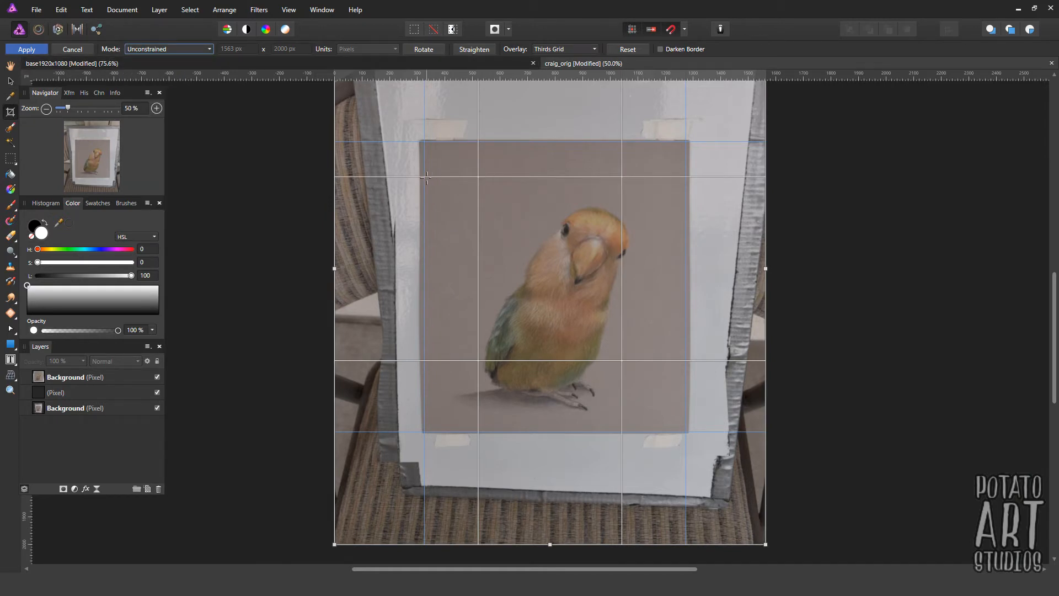
left_click_drag(422, 142, 686, 432)
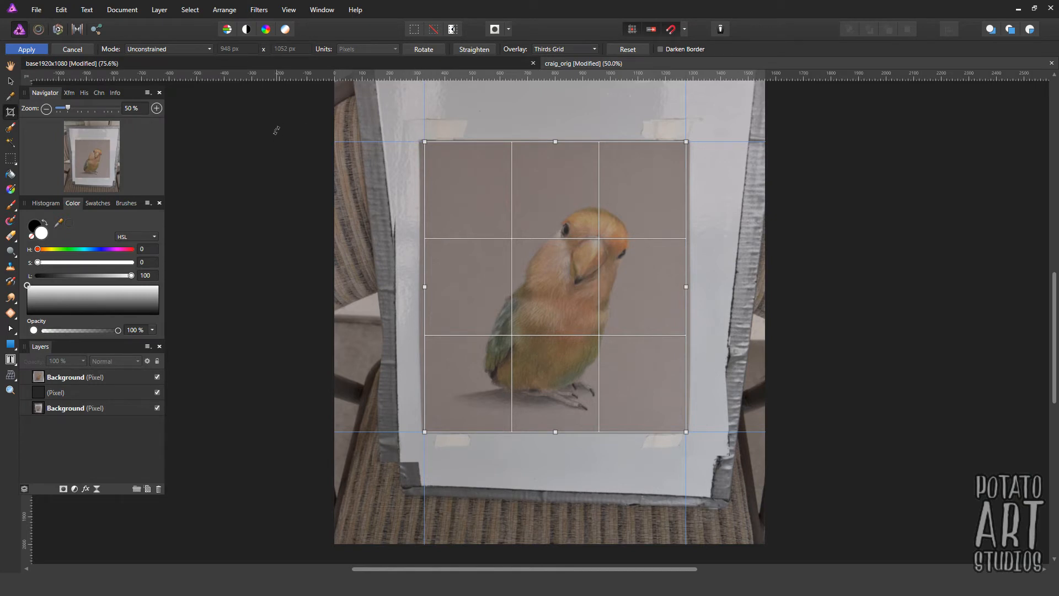
left_click(21, 50)
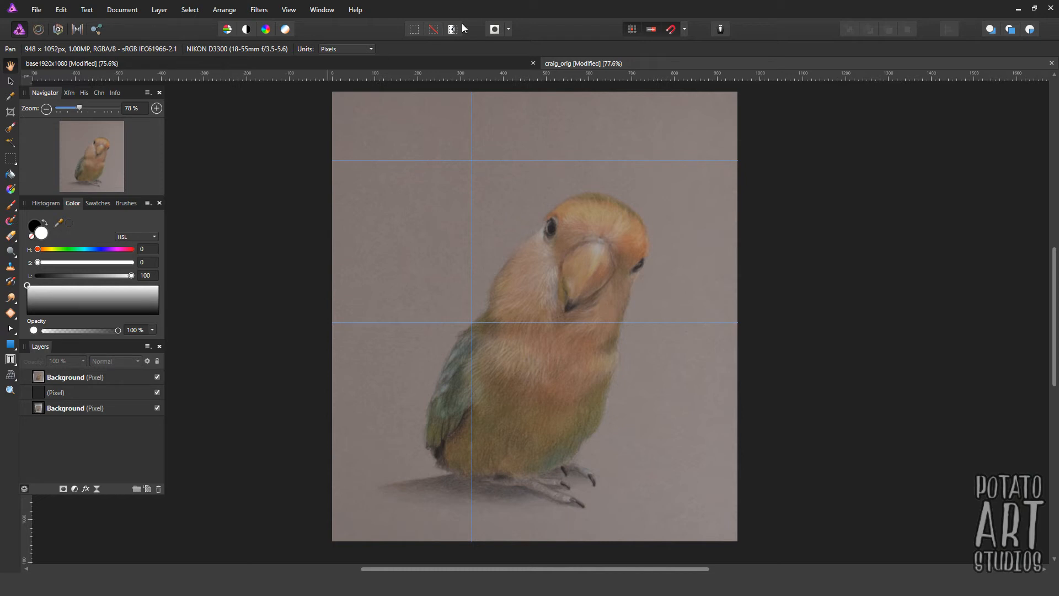
Start another crop on the bird artwork and constrain it to the 8:10 preset
left_click(10, 111)
left_click(151, 49)
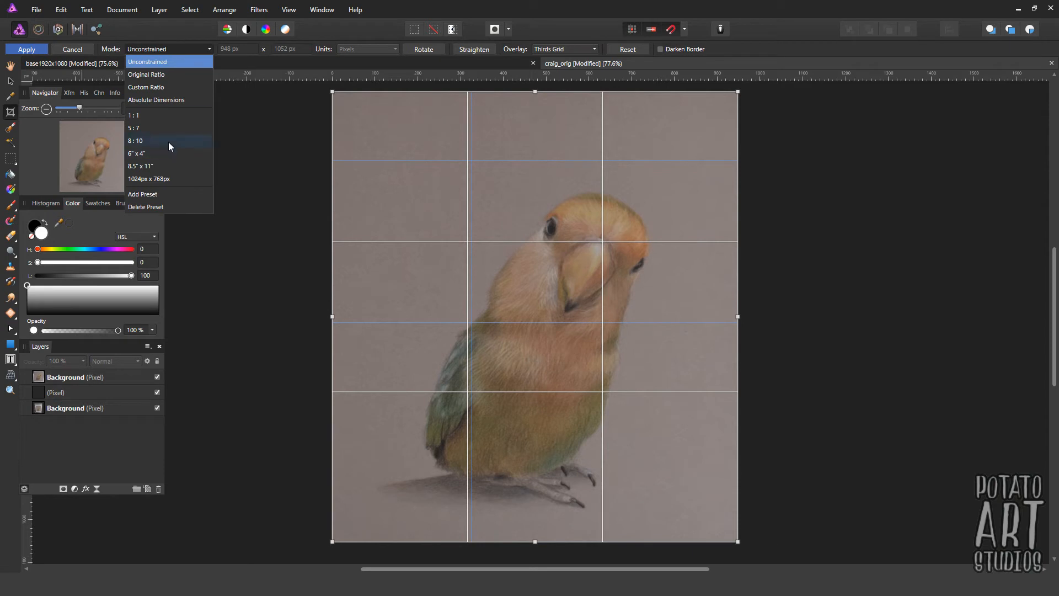
left_click(142, 50)
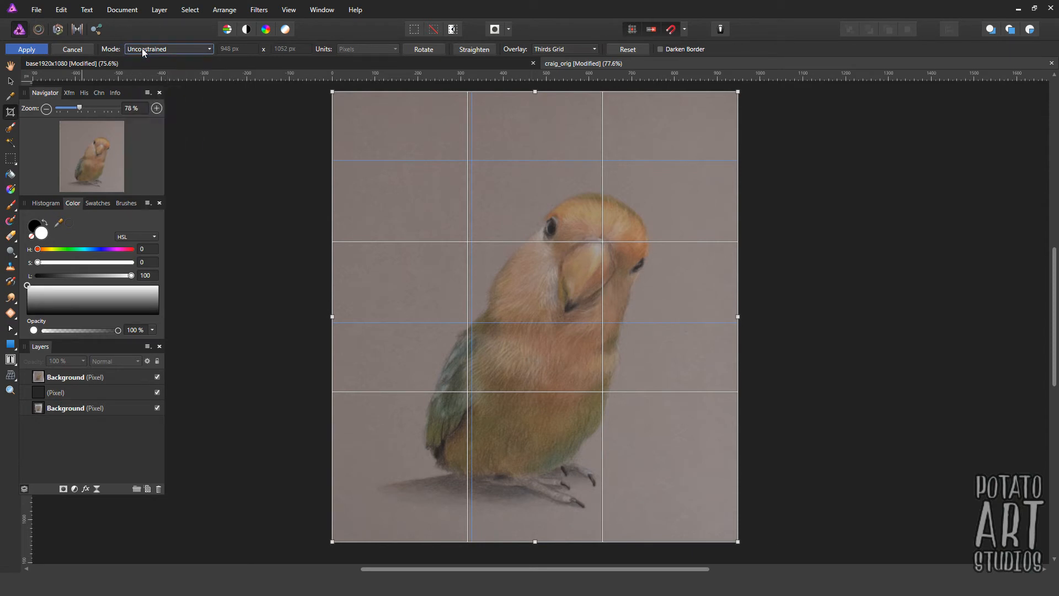
left_click(175, 52)
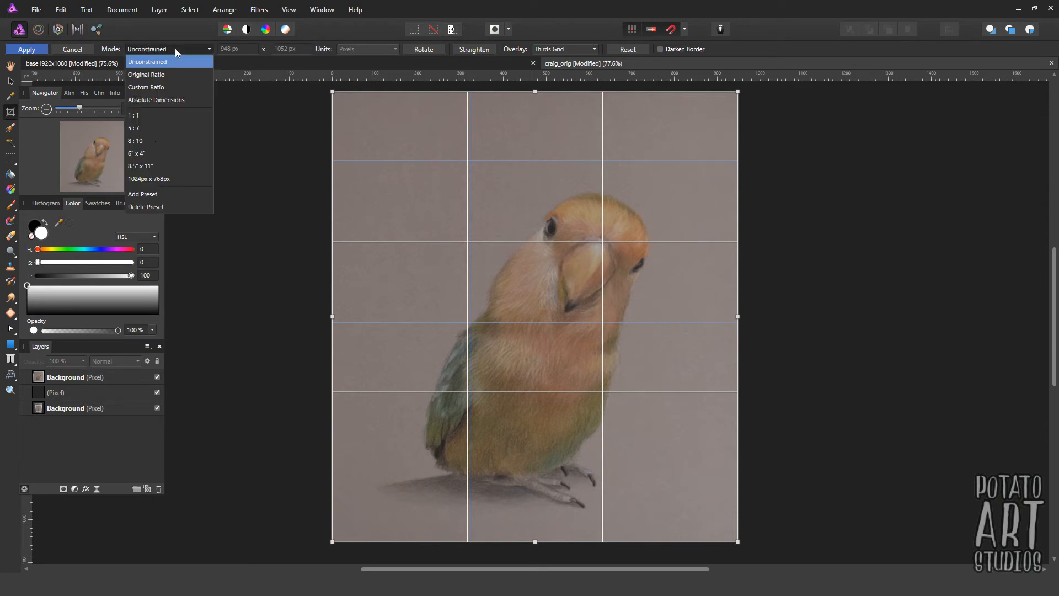
left_click(147, 140)
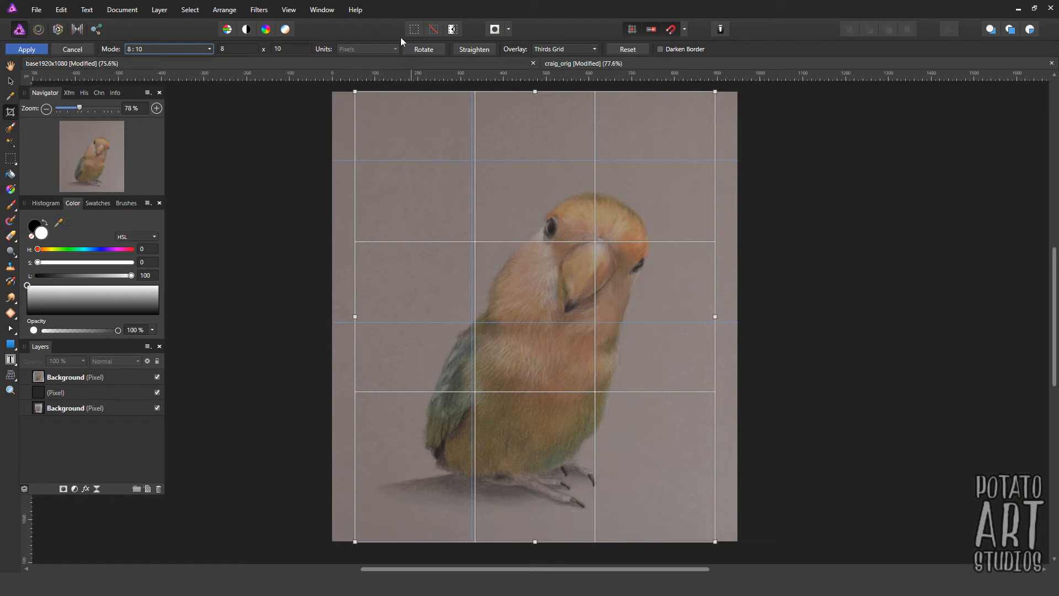
Hide the guides and move the 8:10 crop frame to the artwork's upper-left corner
left_click(289, 10)
left_click(315, 84)
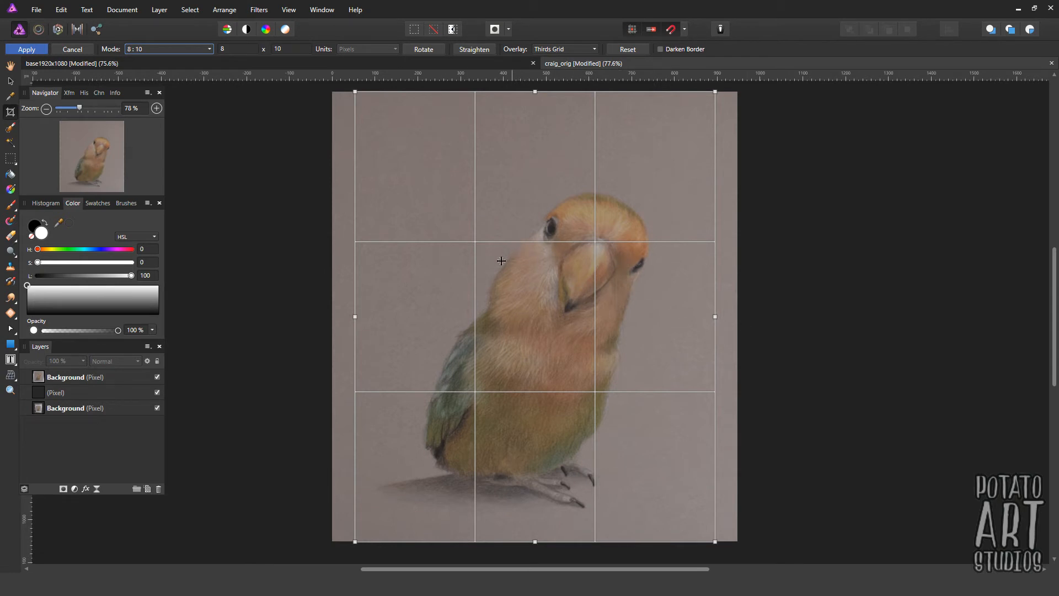
left_click_drag(458, 172, 449, 158)
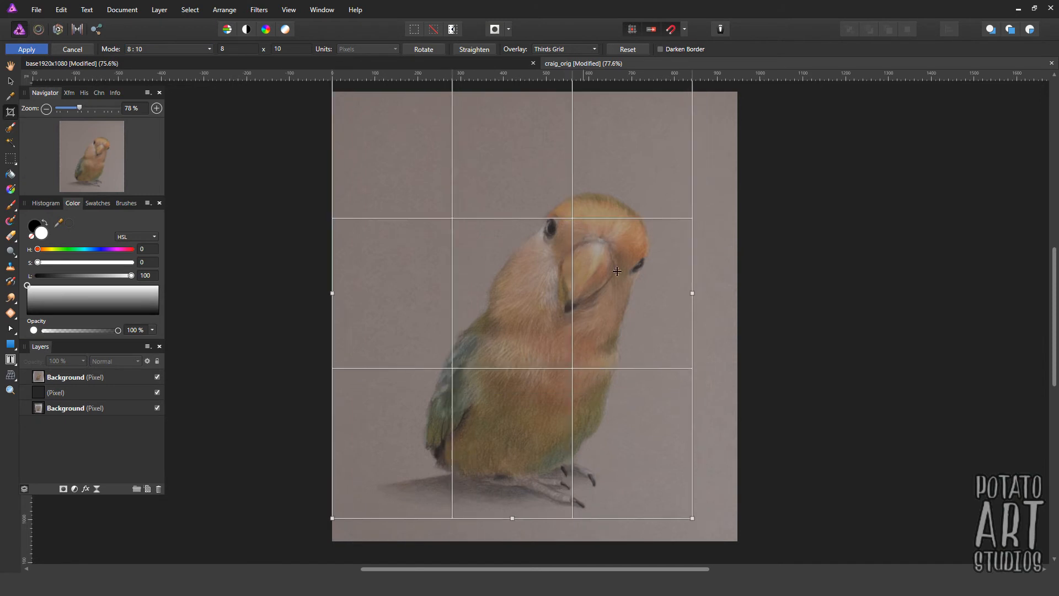
Enlarge the 8:10 crop frame to the artwork's full width, centre it vertically over the artwork, and apply the crop, giving 948 × 1185 px
scroll(702, 489, "down", 2)
left_click_drag(692, 419, 737, 475)
scroll(690, 354, "up", 3)
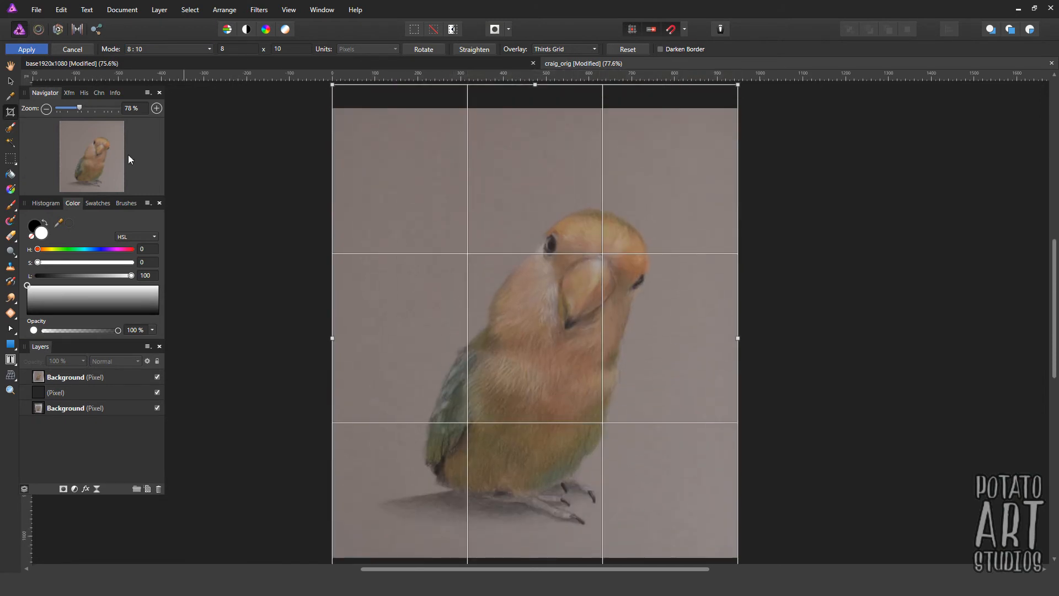
left_click(46, 108)
left_click(46, 109)
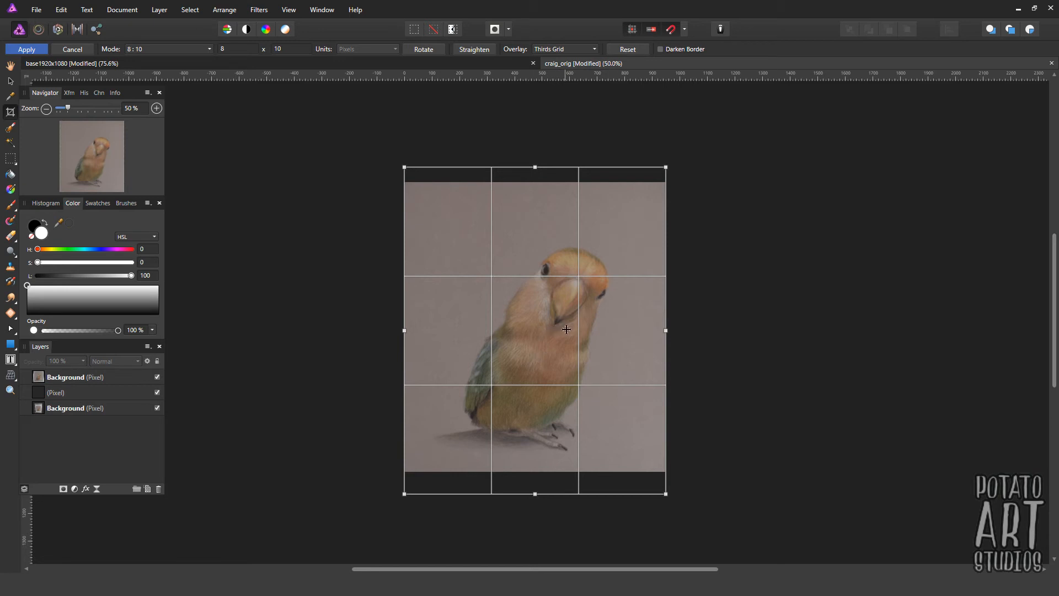
left_click(36, 49)
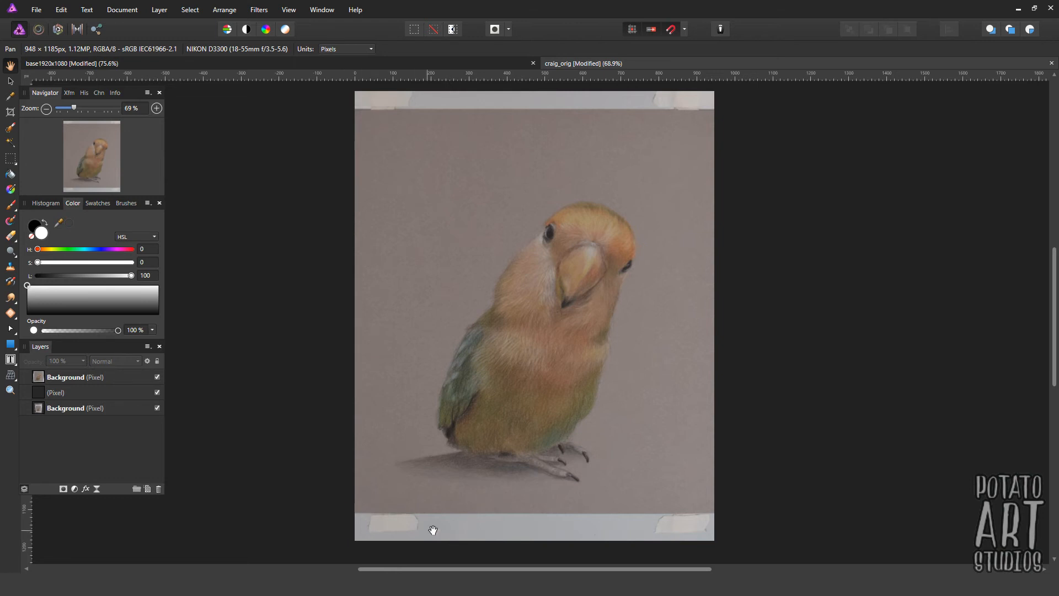
Stretch the top Background layer vertically at both ends with the Move Tool to cover the exposed strips above and below the artwork, and deselect it
left_click(99, 377)
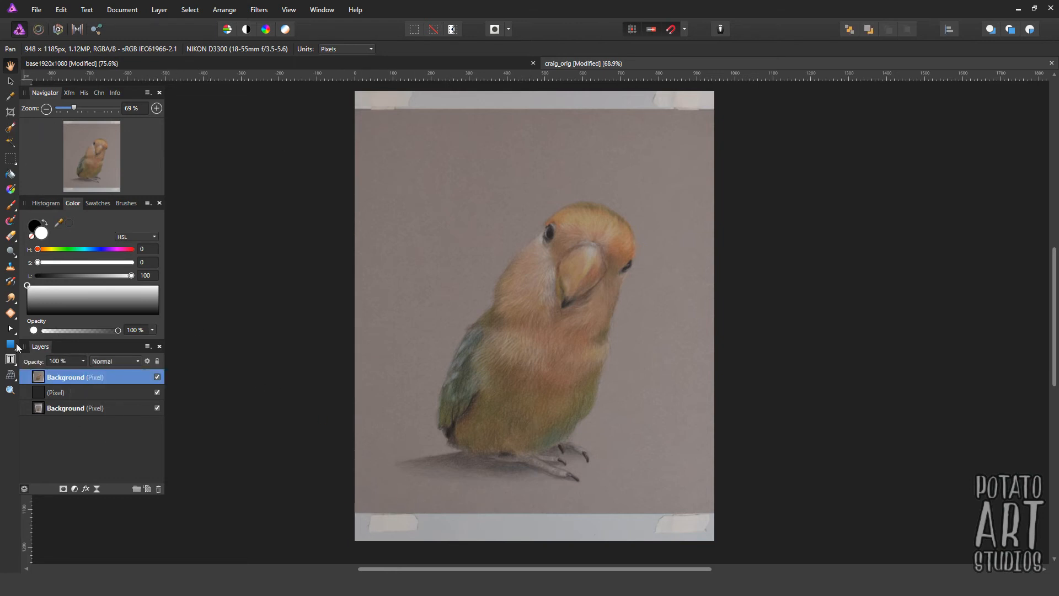
left_click(10, 83)
scroll(440, 288, "up", 3)
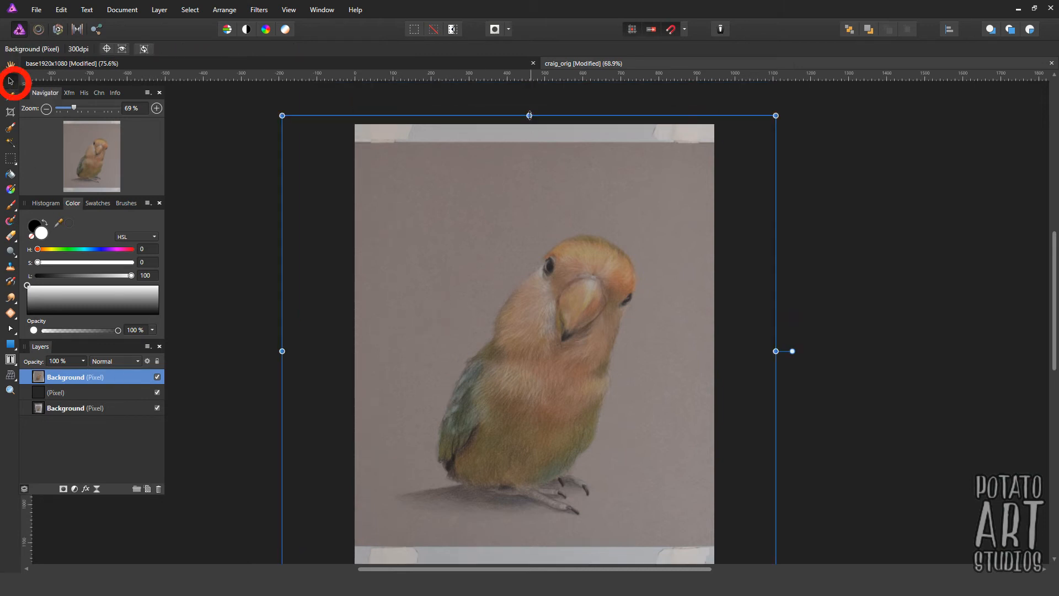
left_click_drag(529, 115, 530, 95)
scroll(620, 392, "down", 5)
left_click_drag(529, 456, 530, 487)
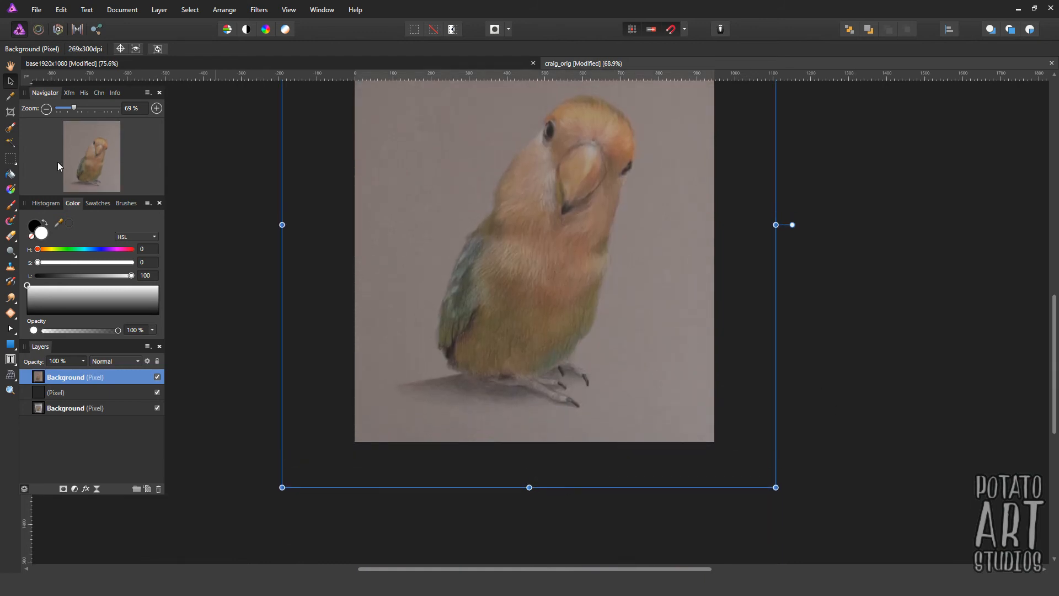
left_click(171, 128)
left_click_drag(88, 157, 97, 158)
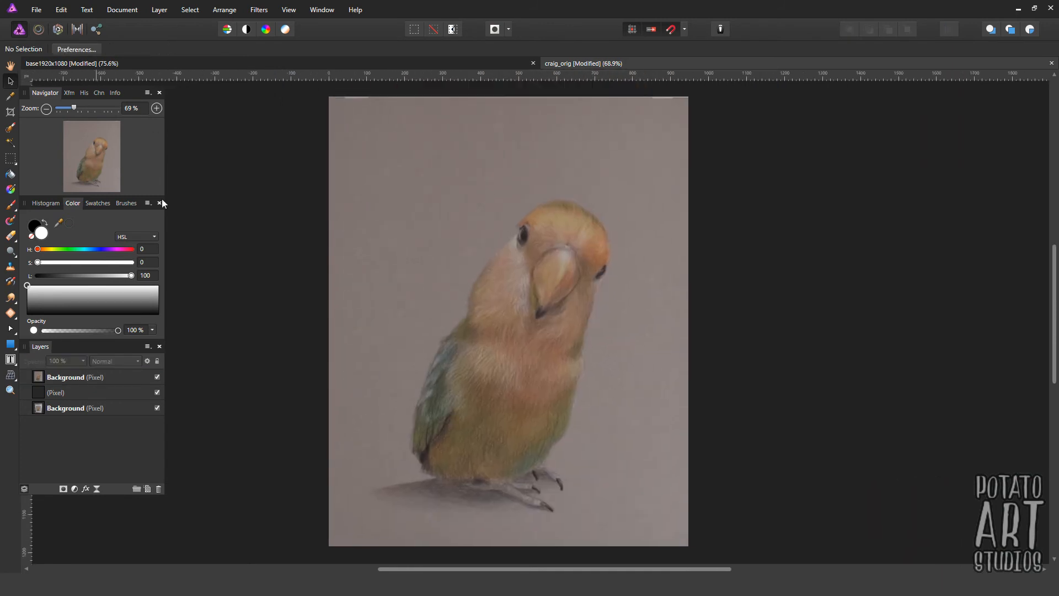
Inspect the stretched layer's bounds, deselect it, and view the Mesh Warp and Perspective tool choices before returning to the Move Tool
left_click(426, 368)
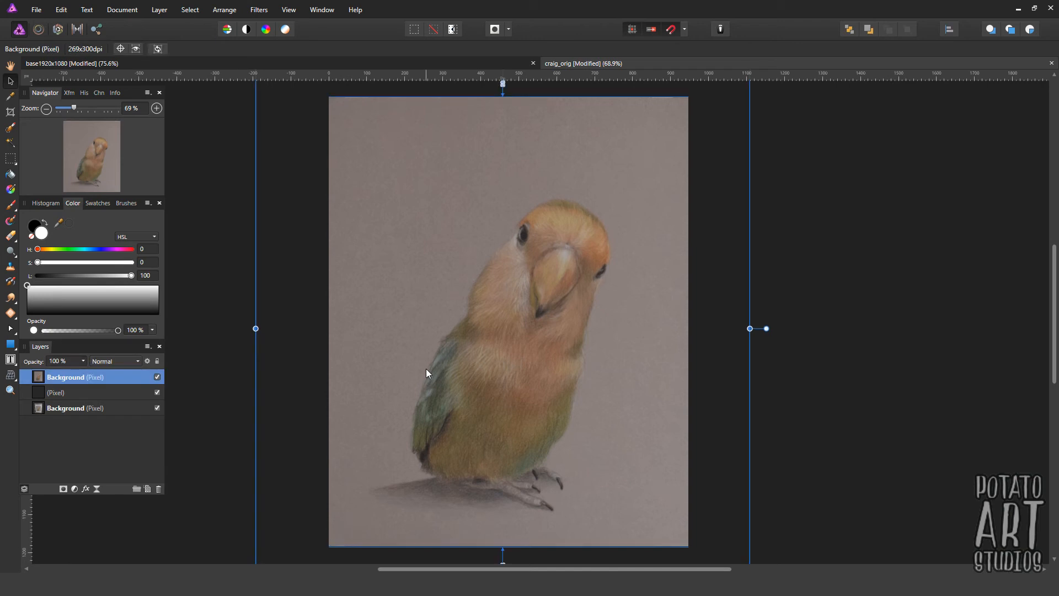
left_click(908, 380)
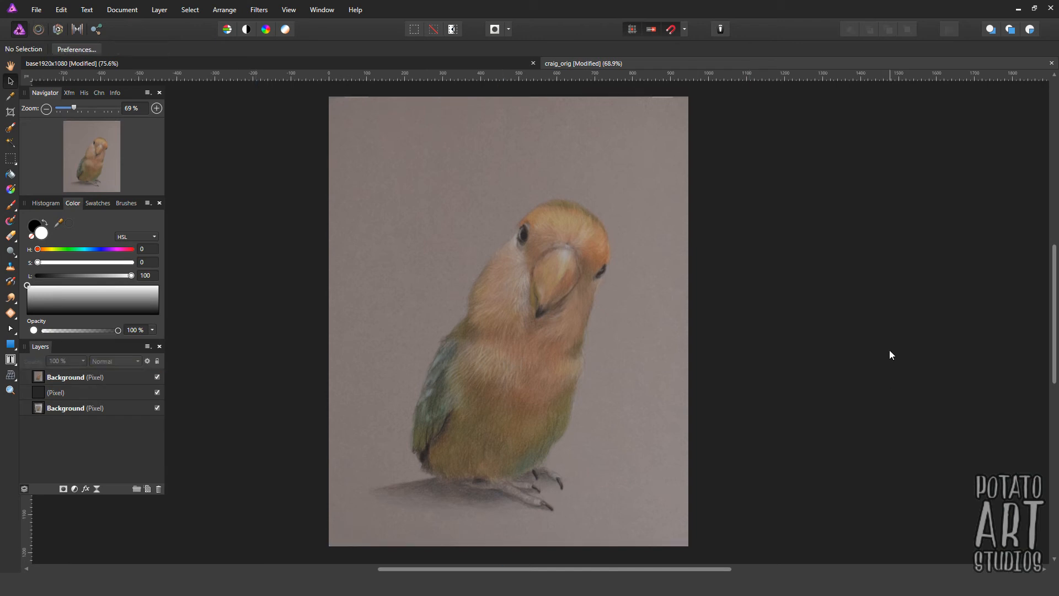
left_click(10, 379)
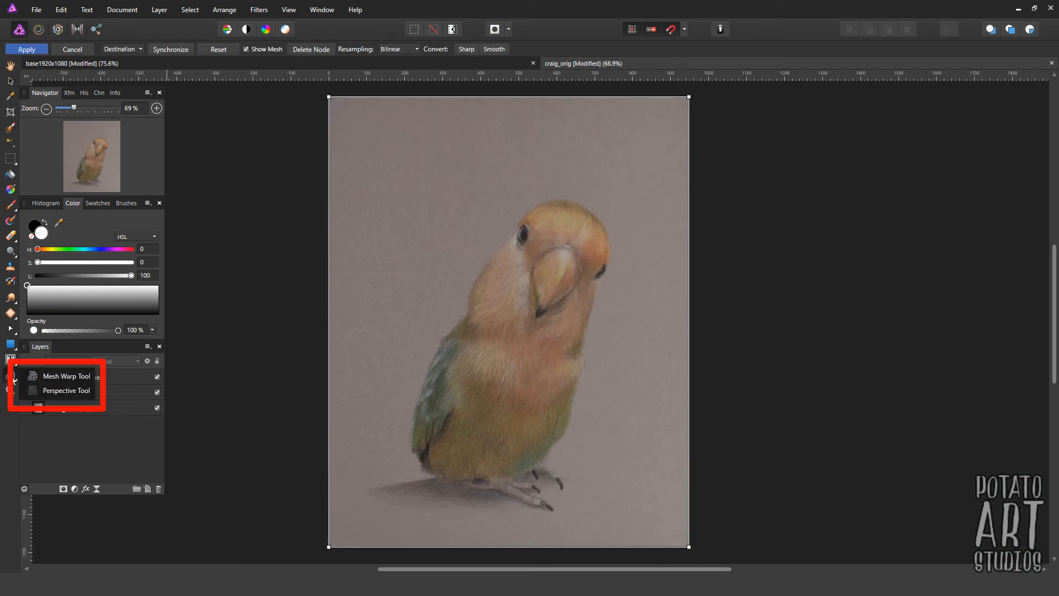
left_click(11, 83)
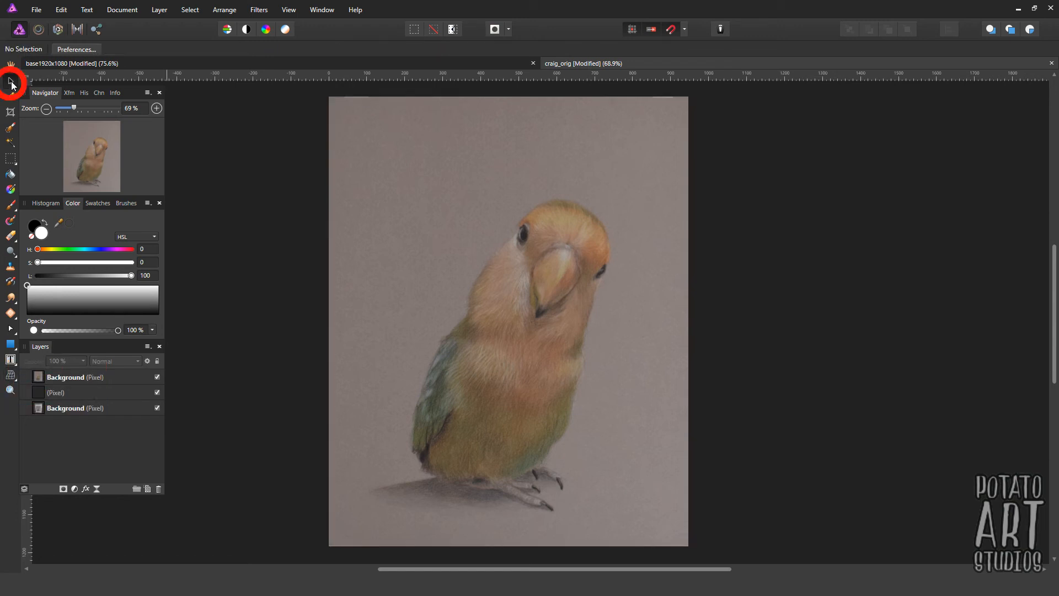